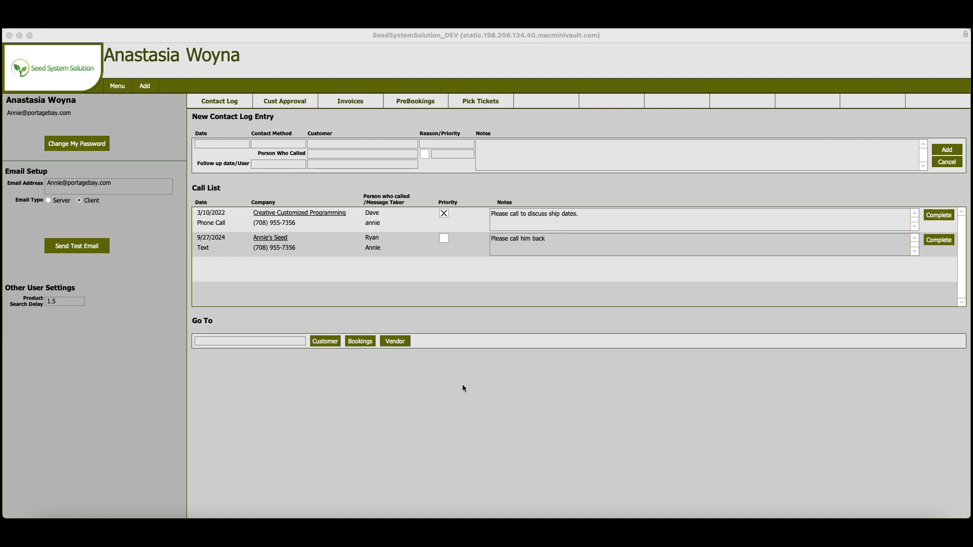
Open the Product List.
click(120, 89)
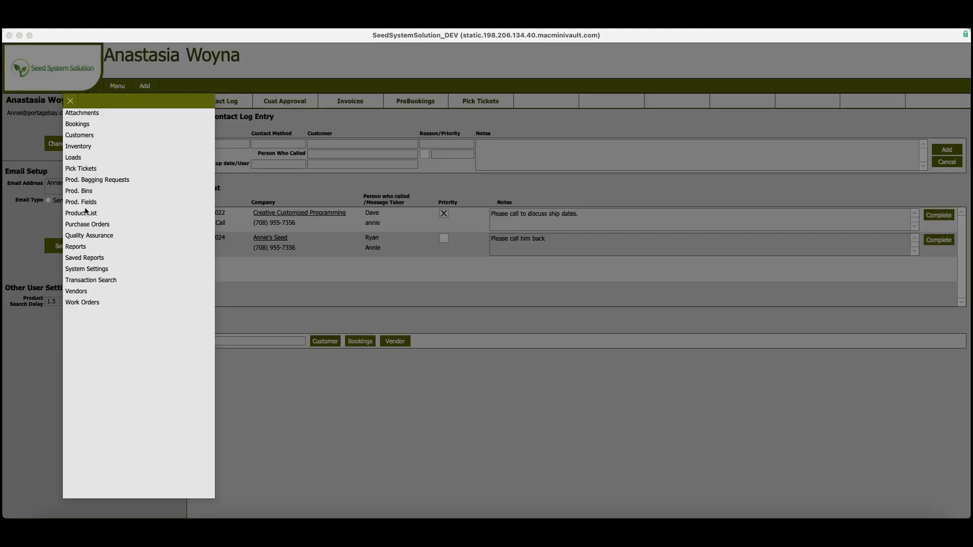
click(81, 214)
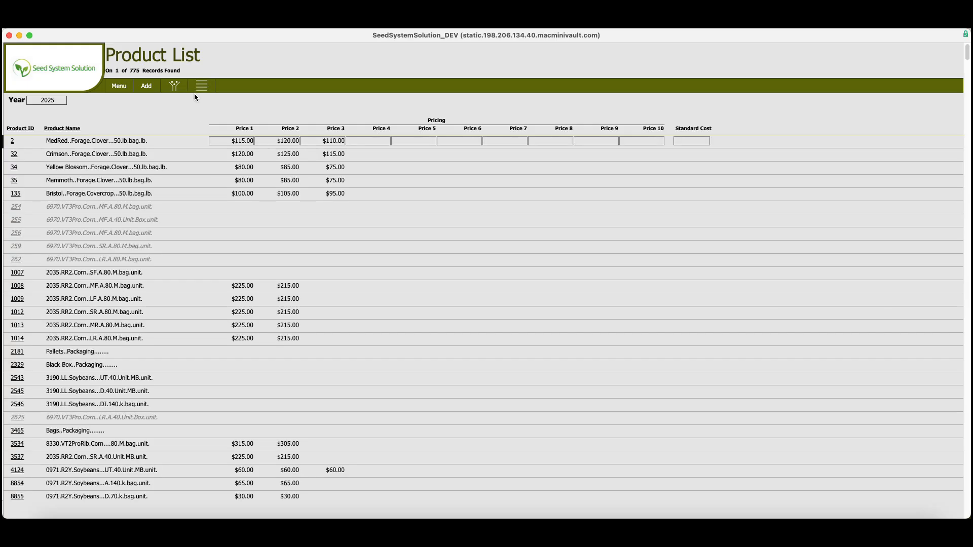
Look through the product filter criteria and the Active Status choices, closing the filter without applying anything.
click(175, 87)
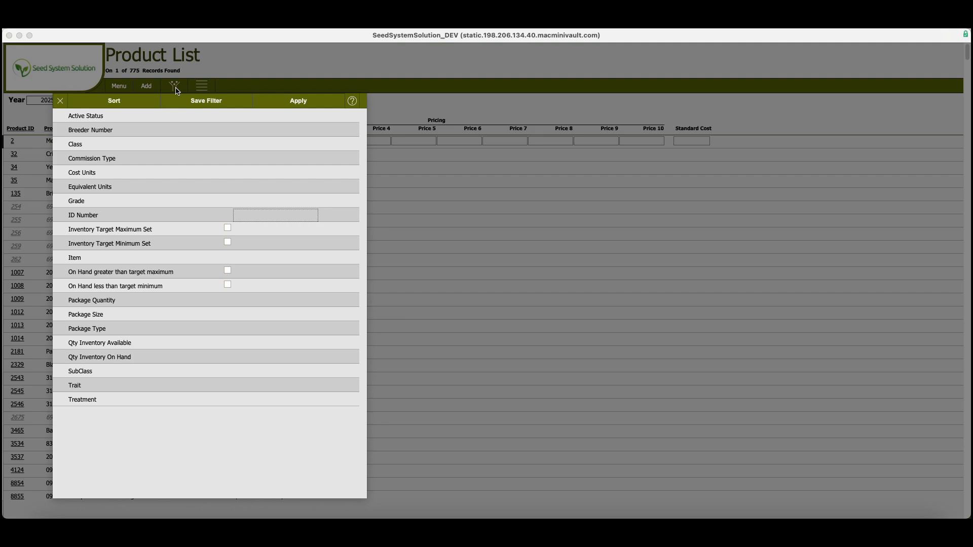
click(78, 116)
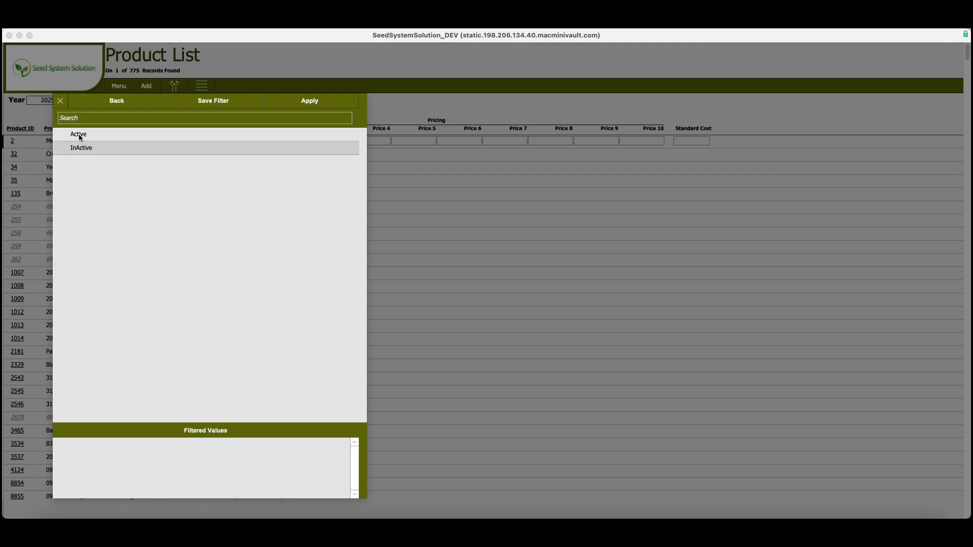
click(132, 102)
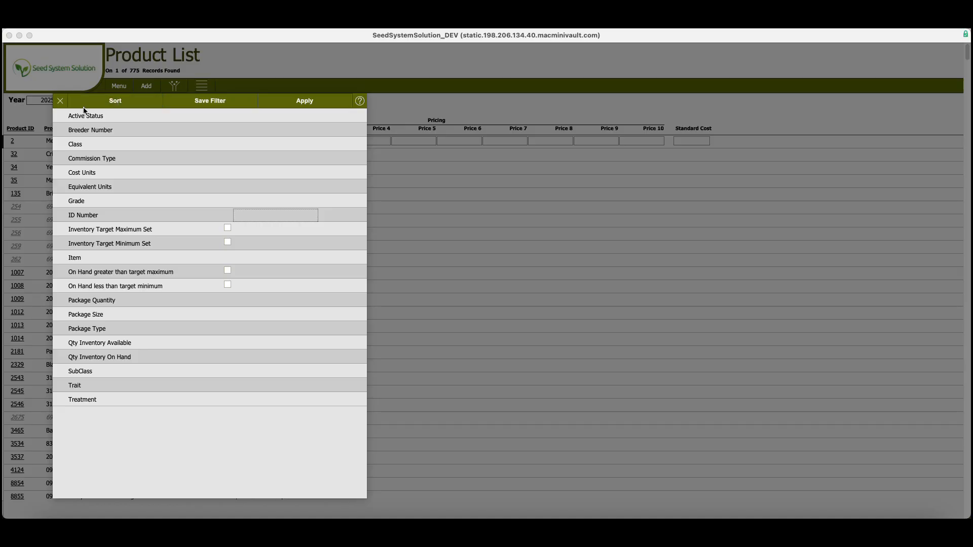
click(63, 104)
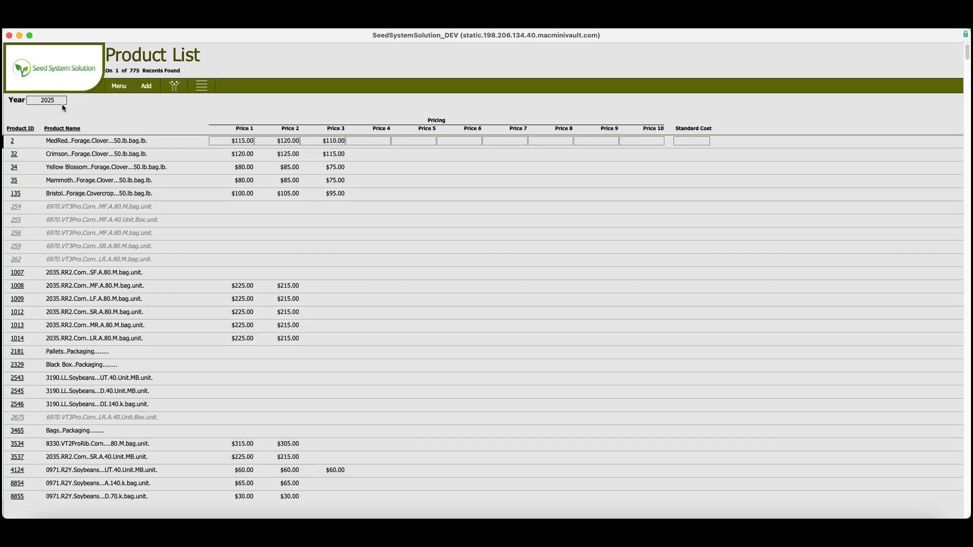
Sort the product list by Product ID, switch to Product Name order, and return to Product ID order.
click(19, 131)
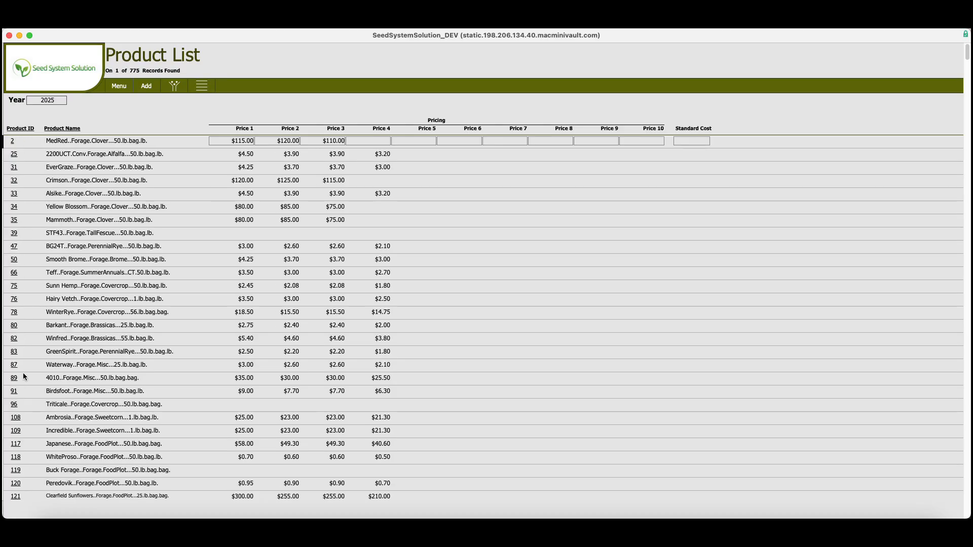
click(75, 131)
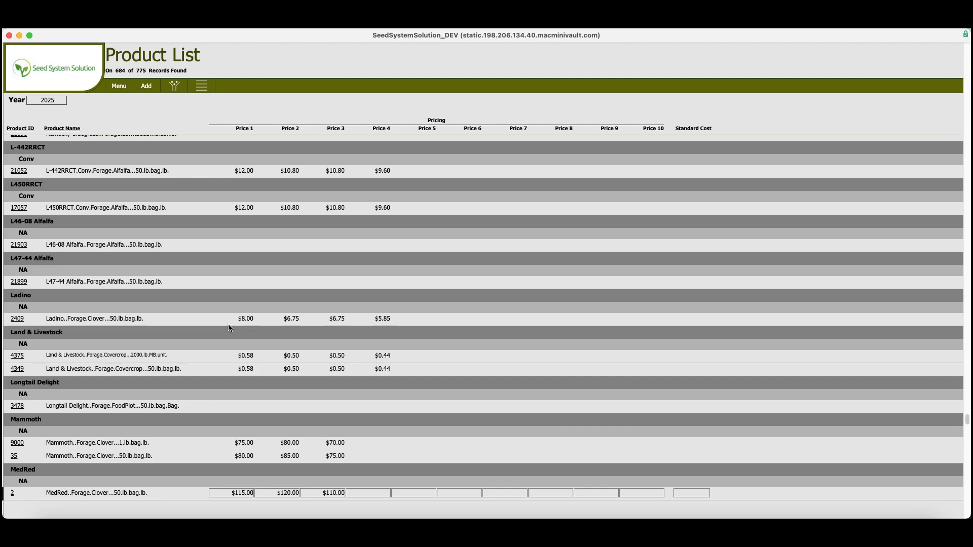
scroll(168, 179, up, 4)
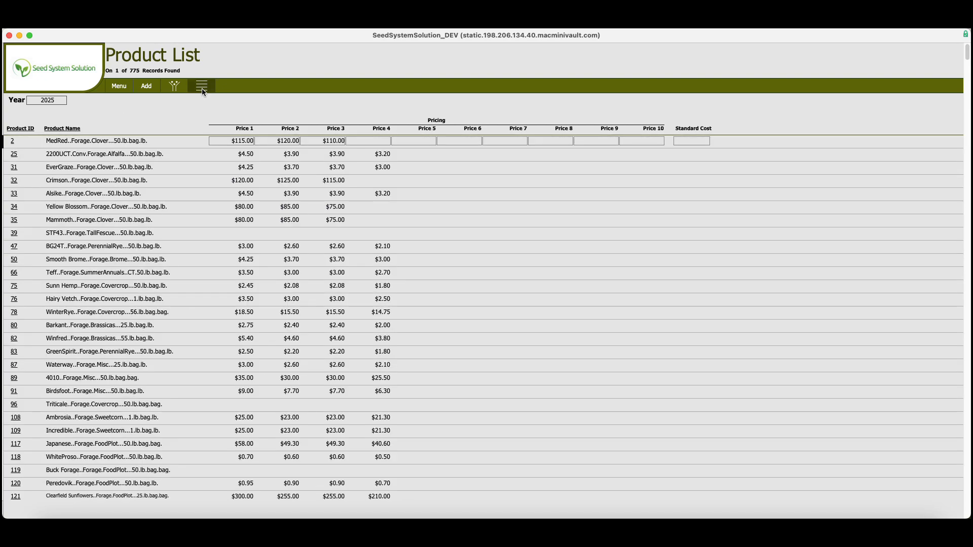
Create a new product record and set its item name to 7788.
click(202, 88)
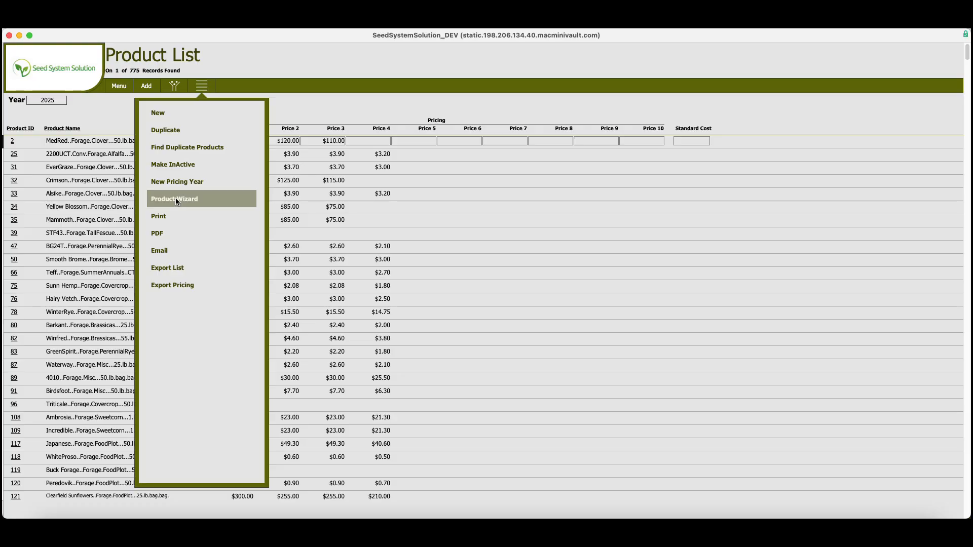
click(167, 119)
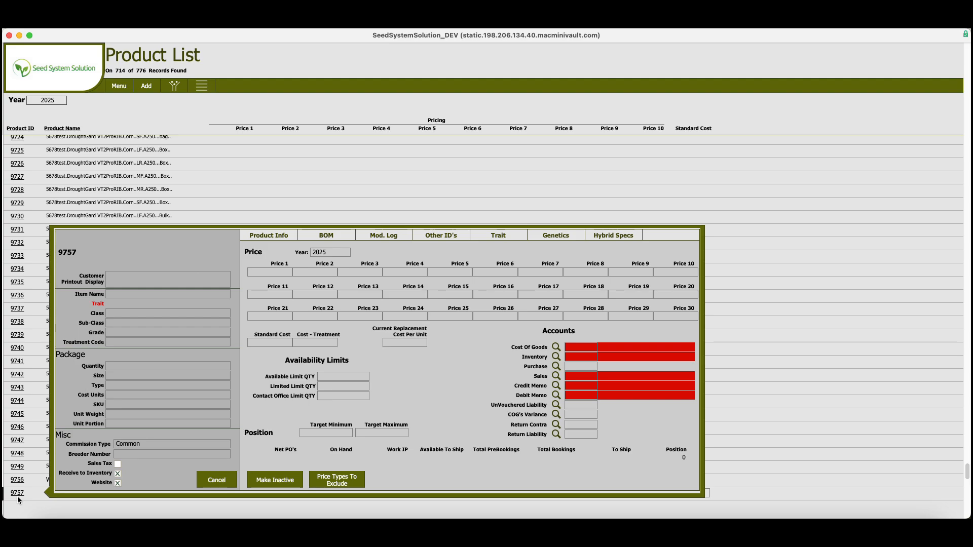
click(126, 295)
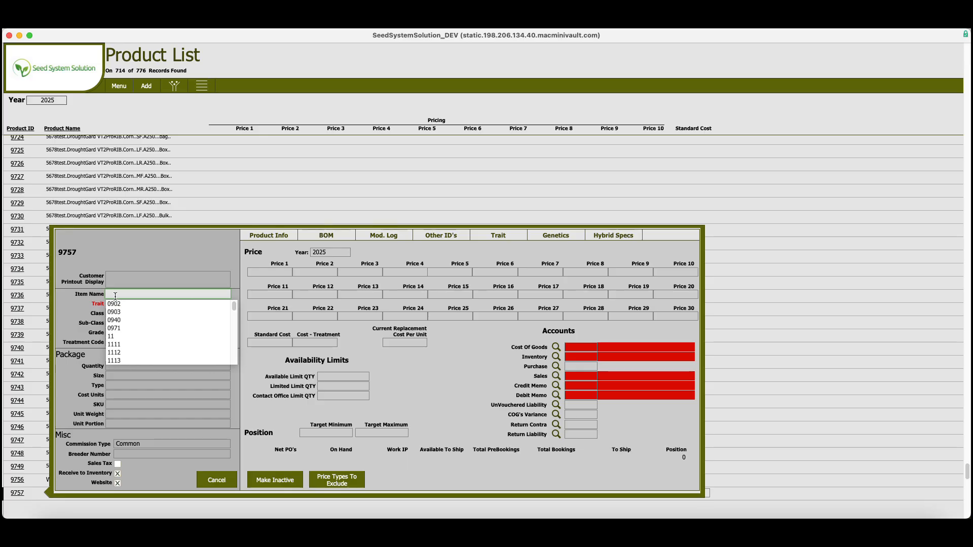
click(115, 296)
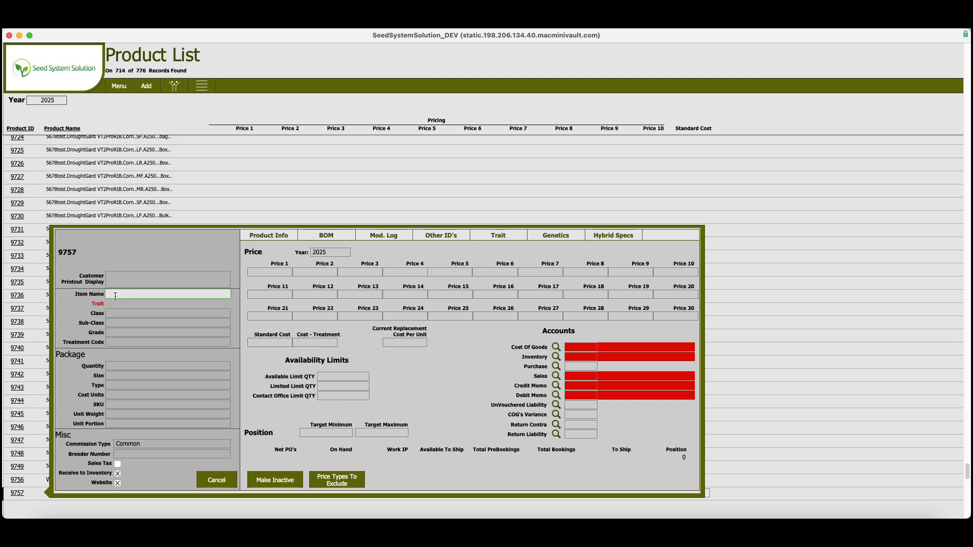
text(7788)
Set the new product's trait to Conv.
click(117, 304)
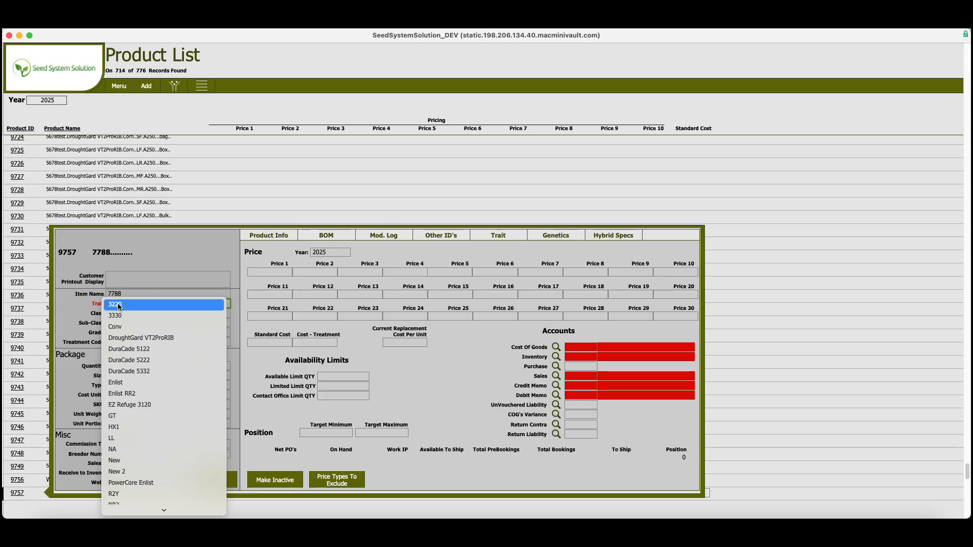
scroll(136, 380, down, 3)
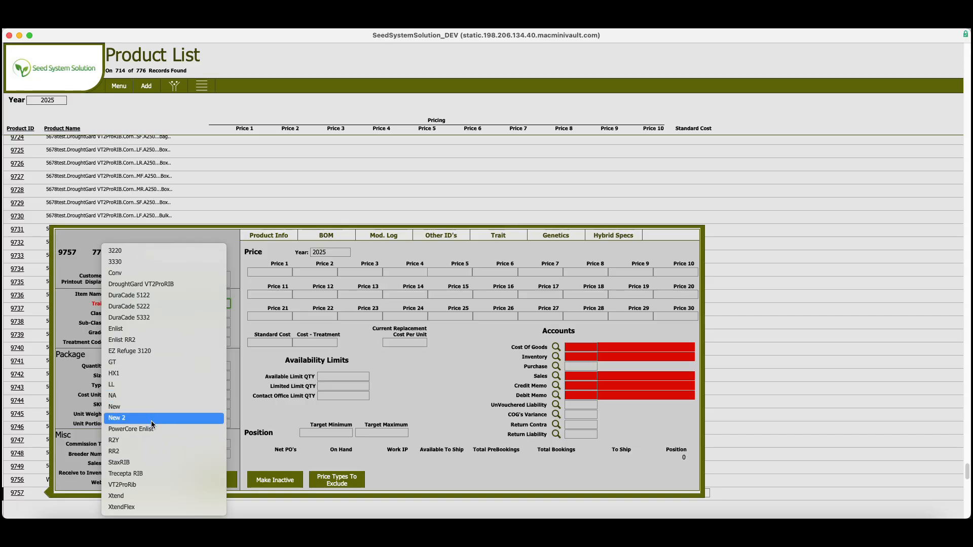
click(126, 273)
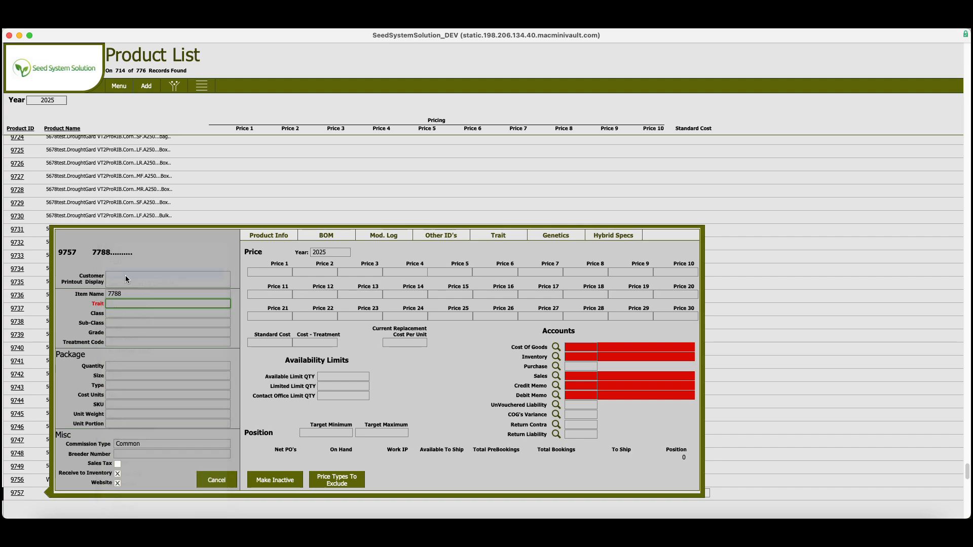
click(120, 313)
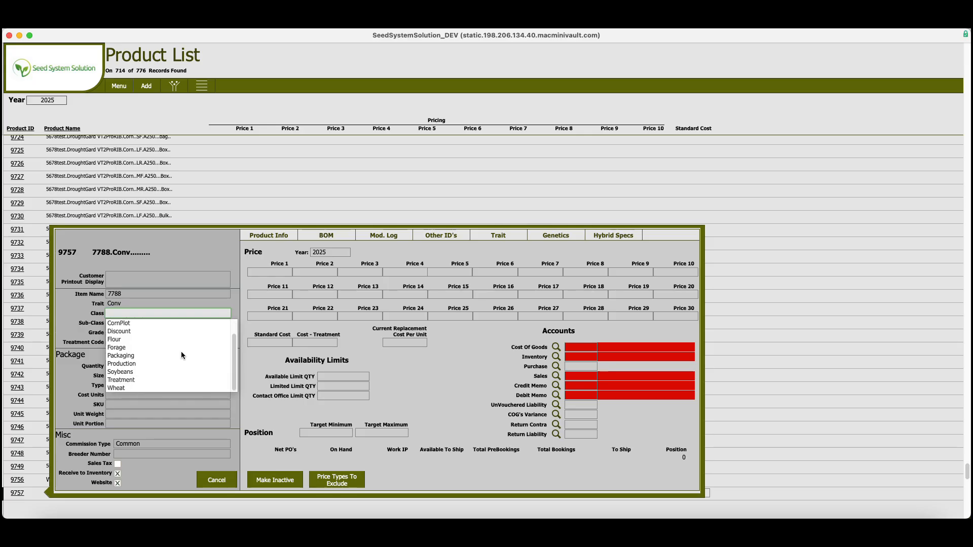
click(133, 305)
click(72, 300)
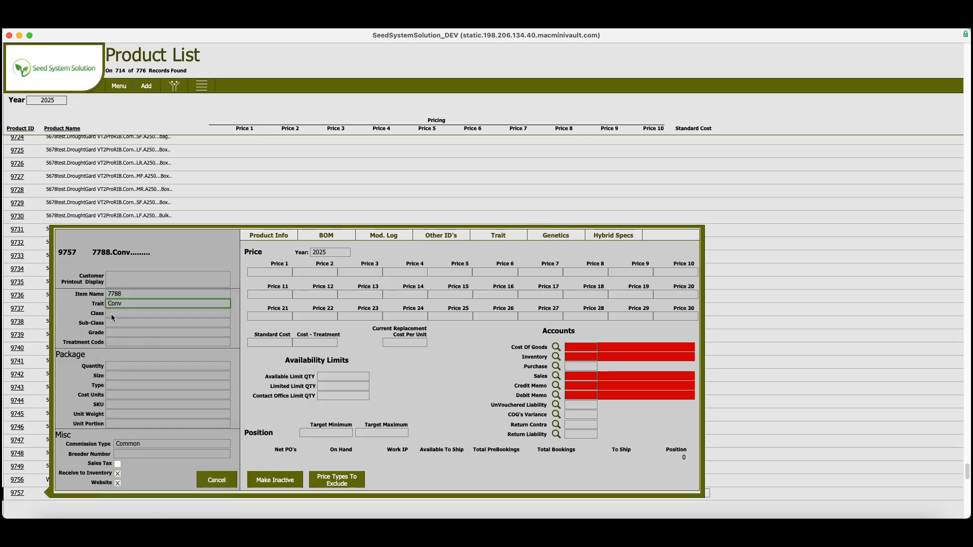
Set the new product's class to Corn.
click(124, 315)
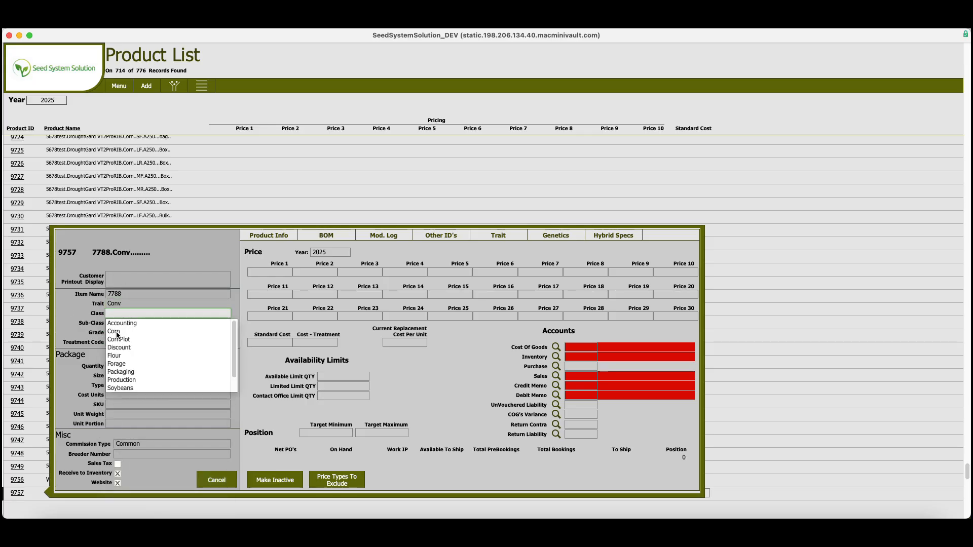
click(127, 314)
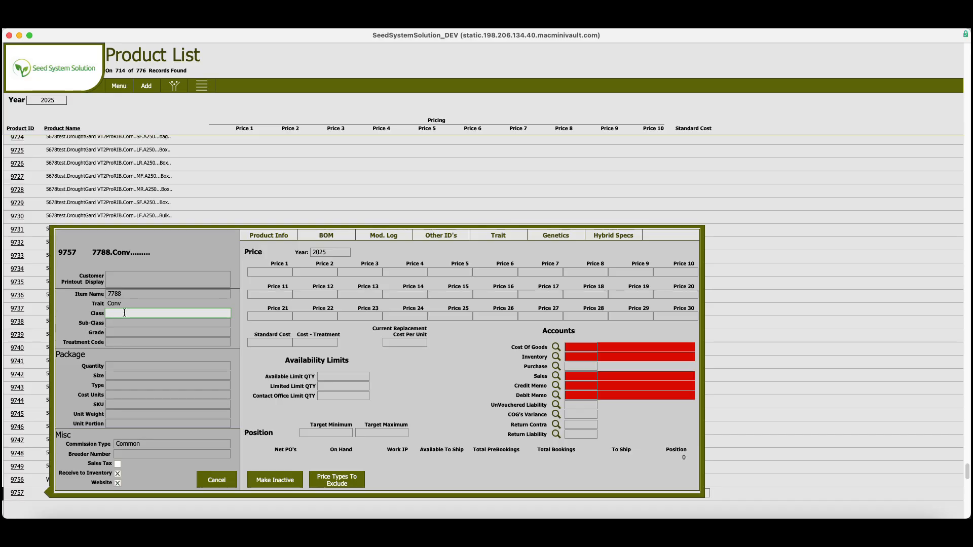
text(Corn)
key(Tab)
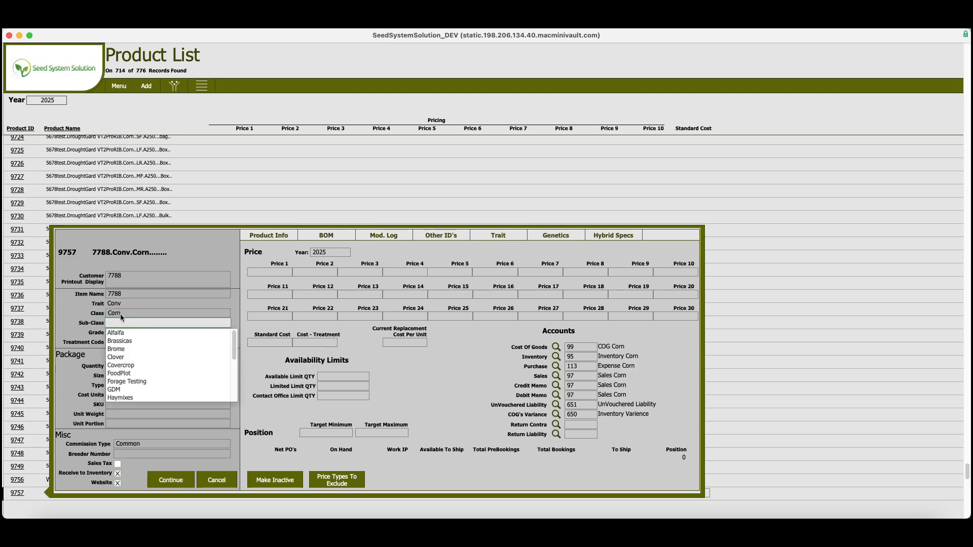
click(120, 314)
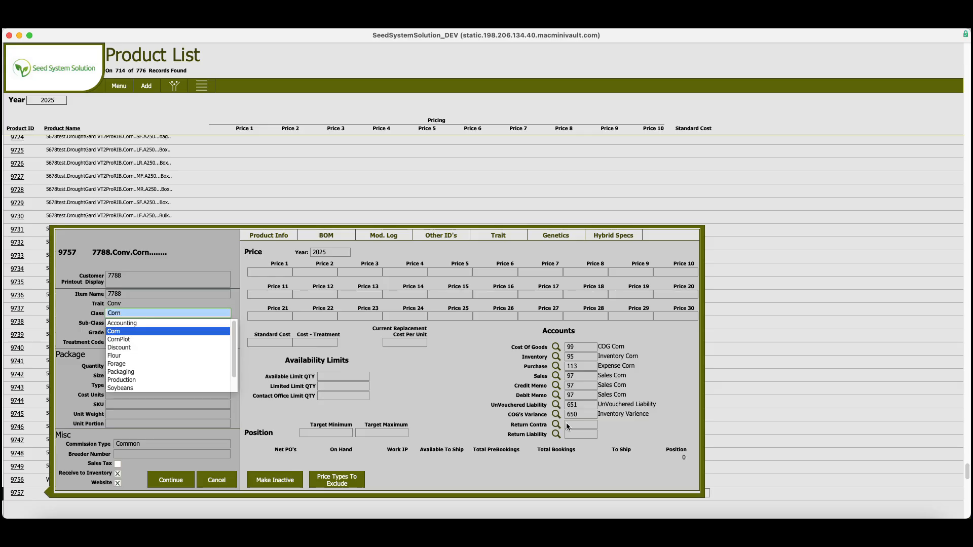
click(144, 314)
Review the Sub-Class choices and the Grade field, leaving both blank for the corn product.
click(124, 323)
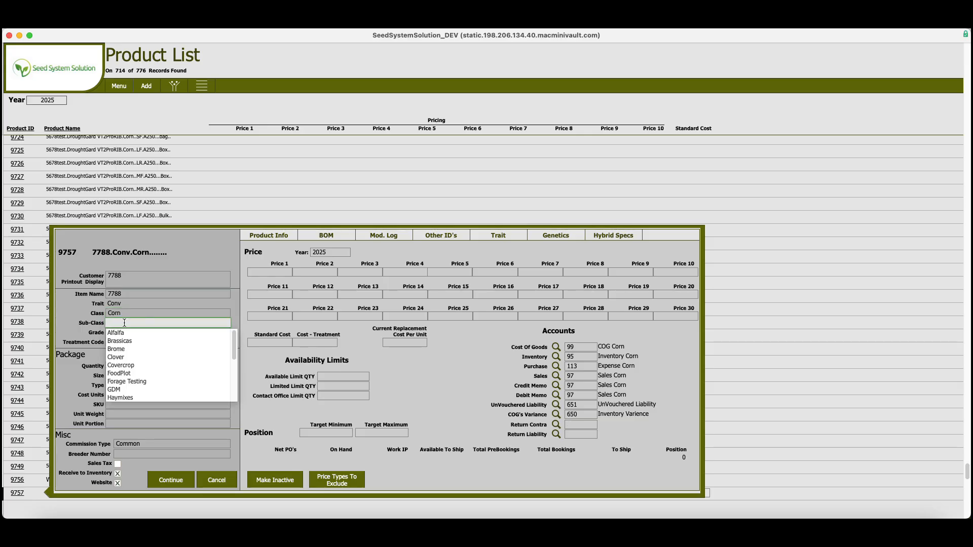
click(124, 323)
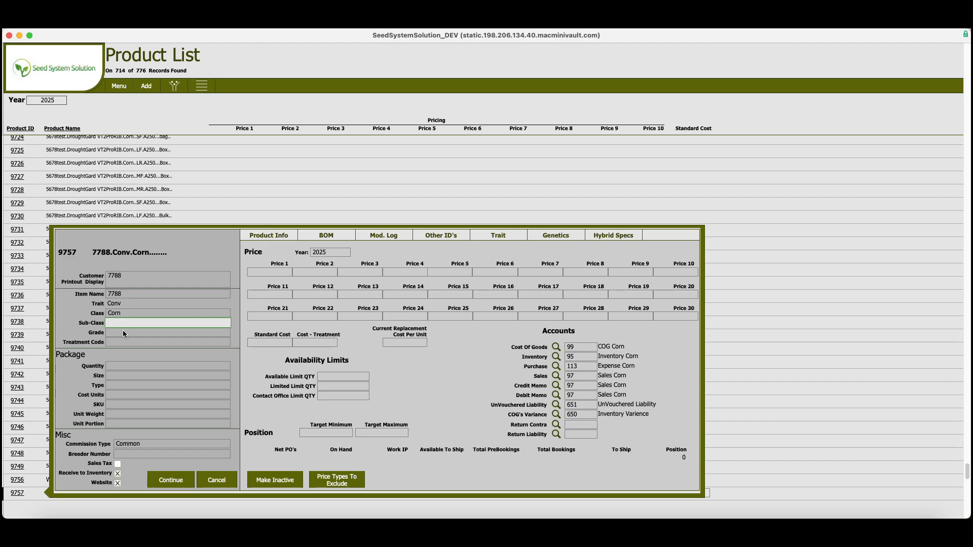
click(119, 330)
key(Escape)
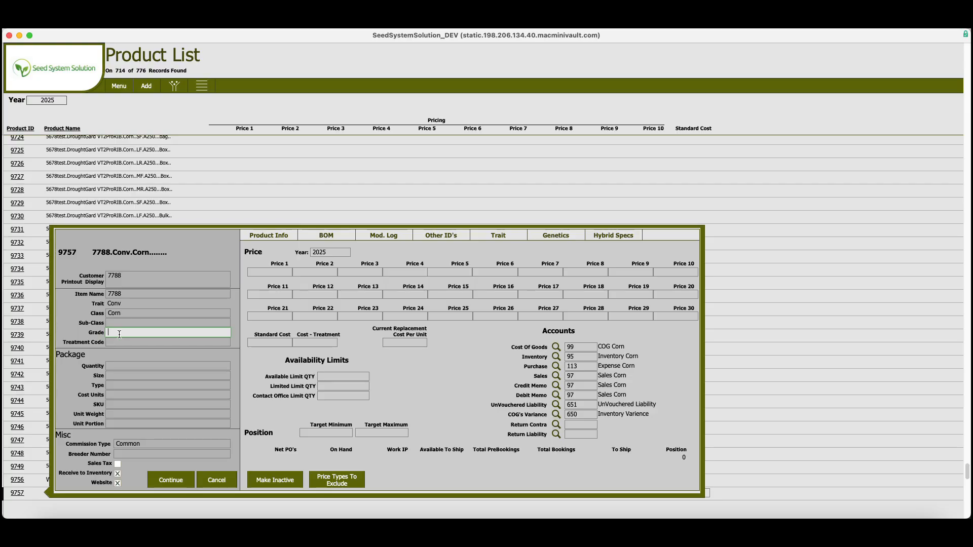
Set the new product's treatment code to UT.
click(119, 343)
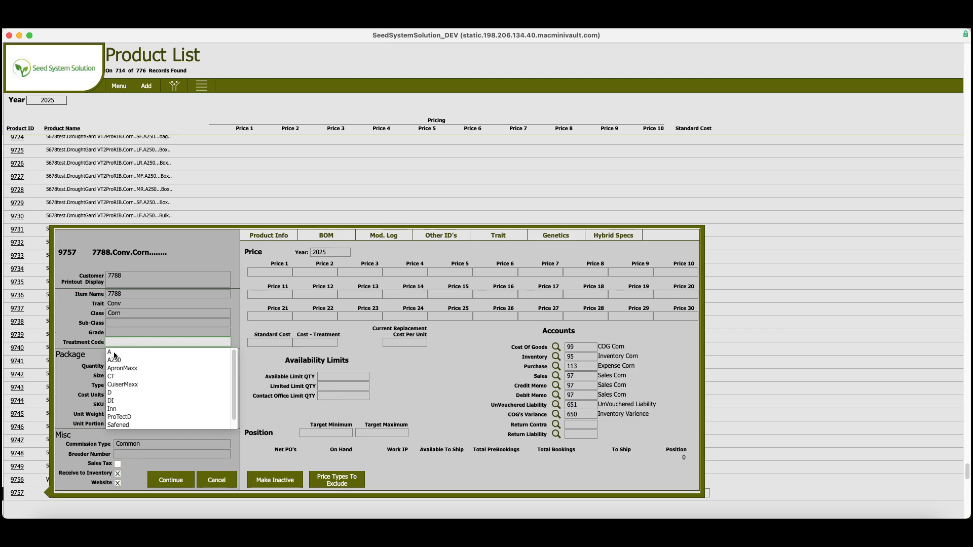
click(112, 353)
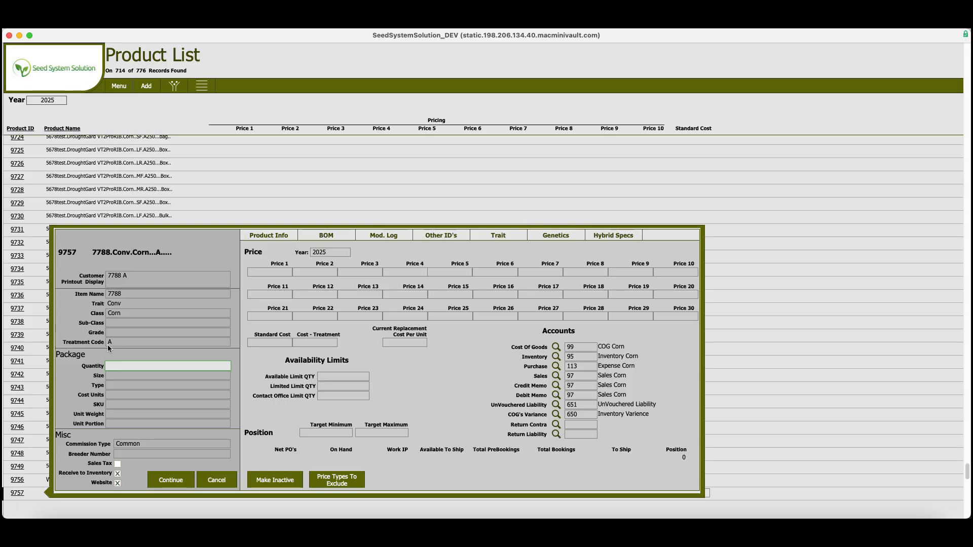
click(114, 345)
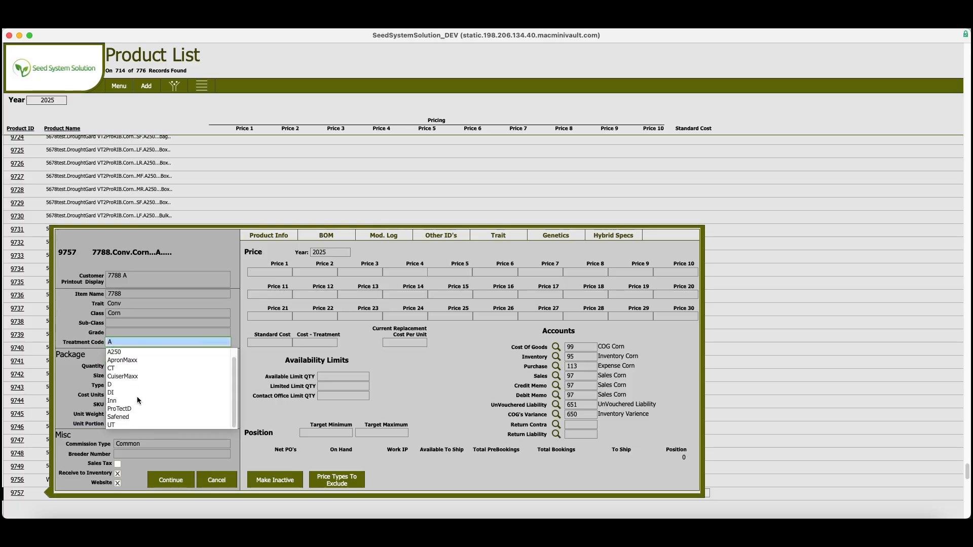
click(111, 424)
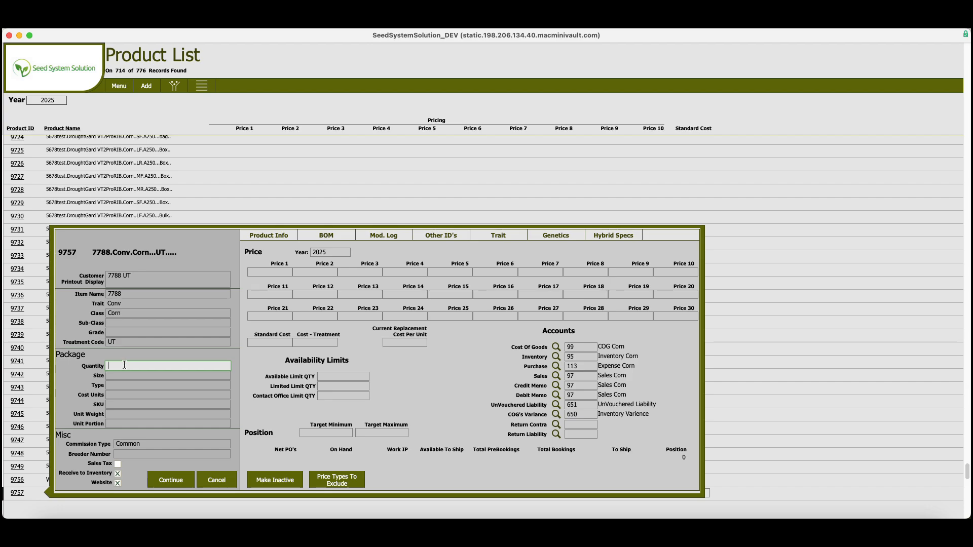
Fill in the package details with quantity 80, size M, type bag, cost units unit and unit portion .5, leaving SKU and unit weight blank.
text(80)
click(129, 375)
text(M)
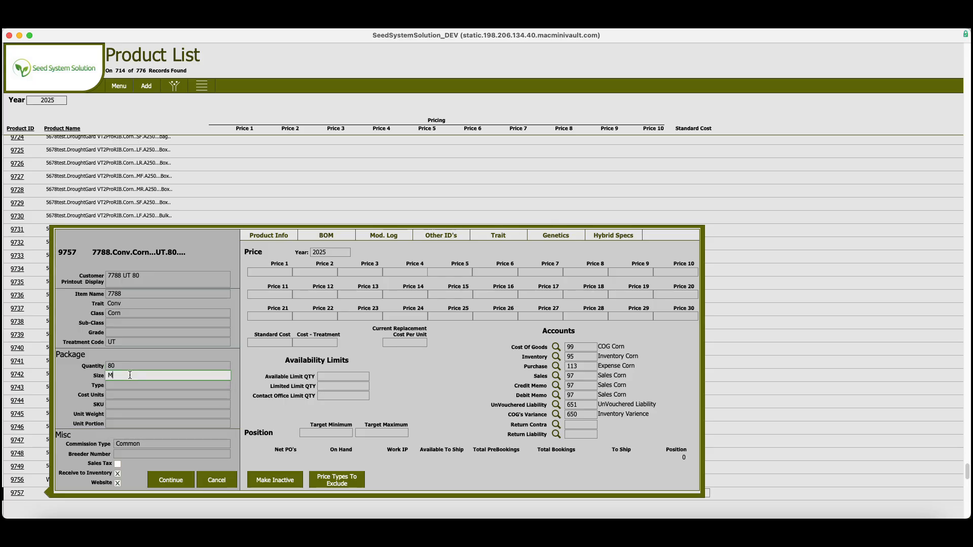
click(128, 385)
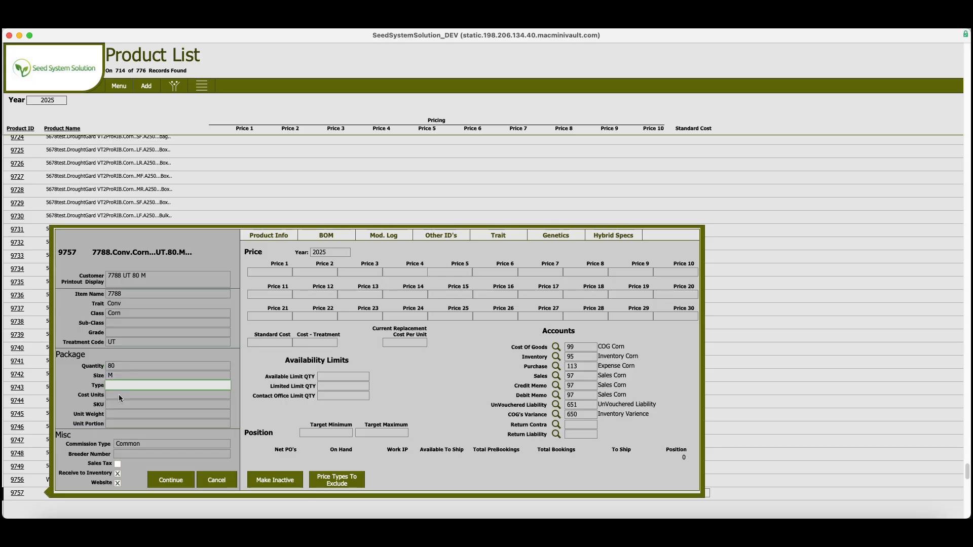
click(119, 395)
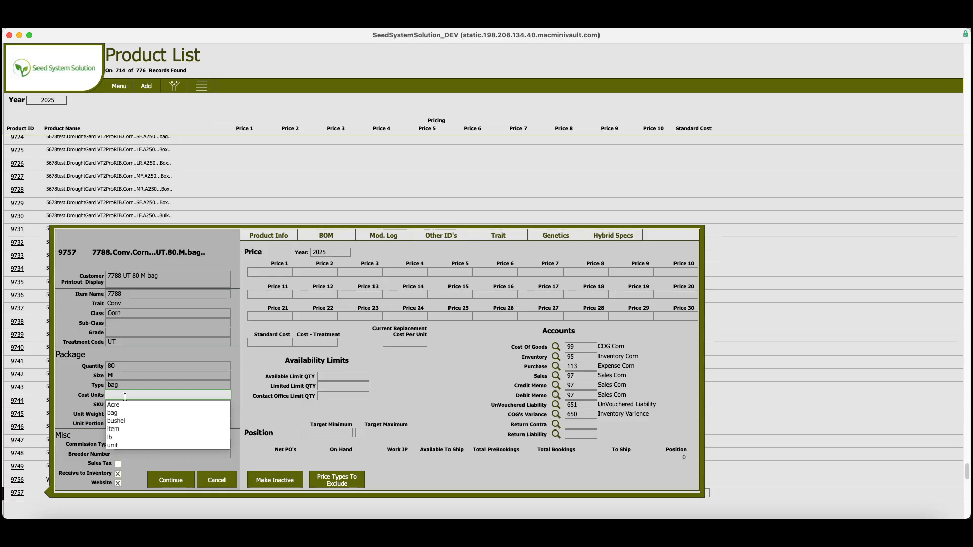
click(123, 446)
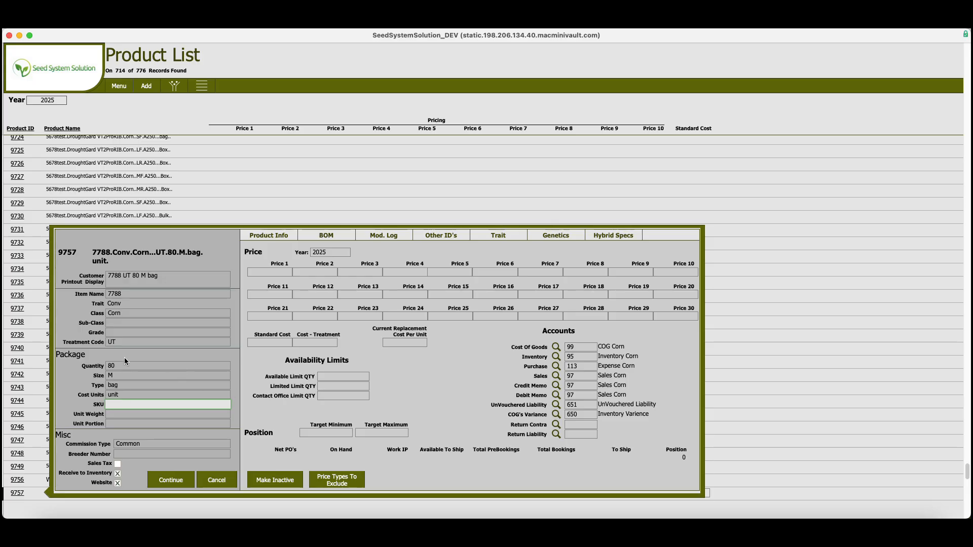
click(118, 415)
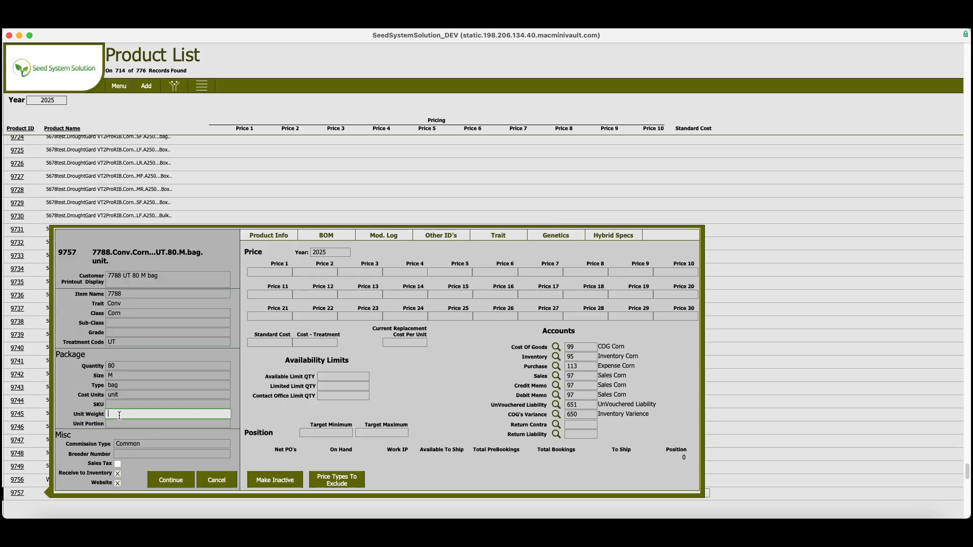
click(119, 425)
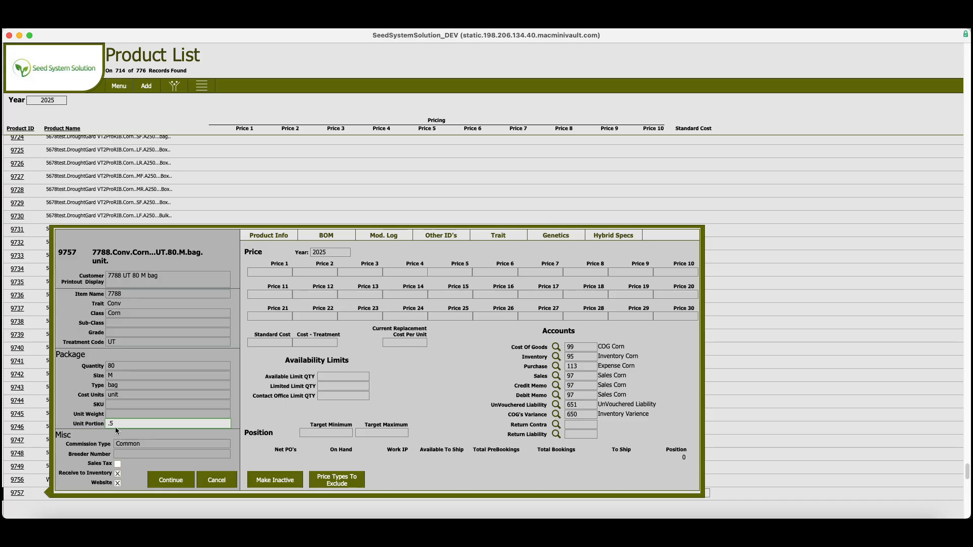
Set the package quantity to 40 and try 50 as the unit portion.
key(Return)
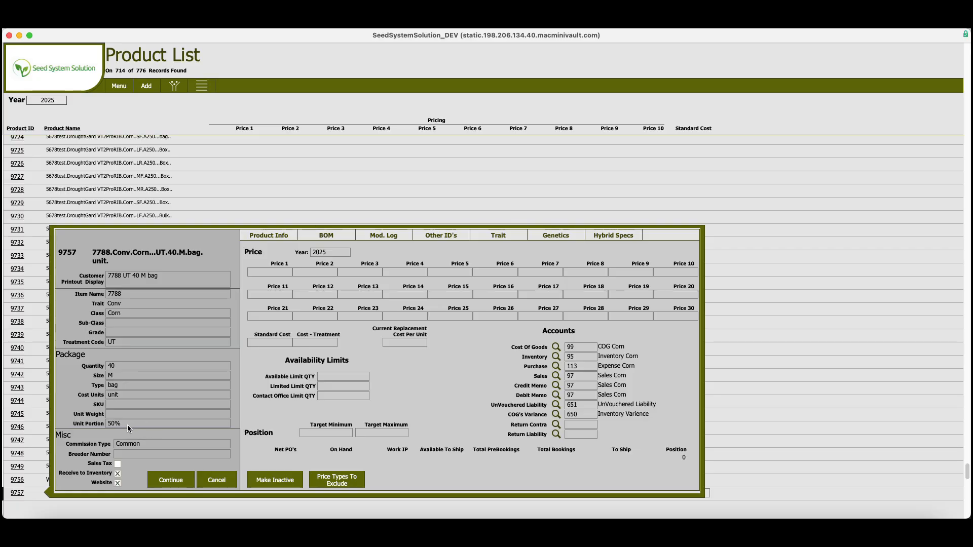
click(126, 425)
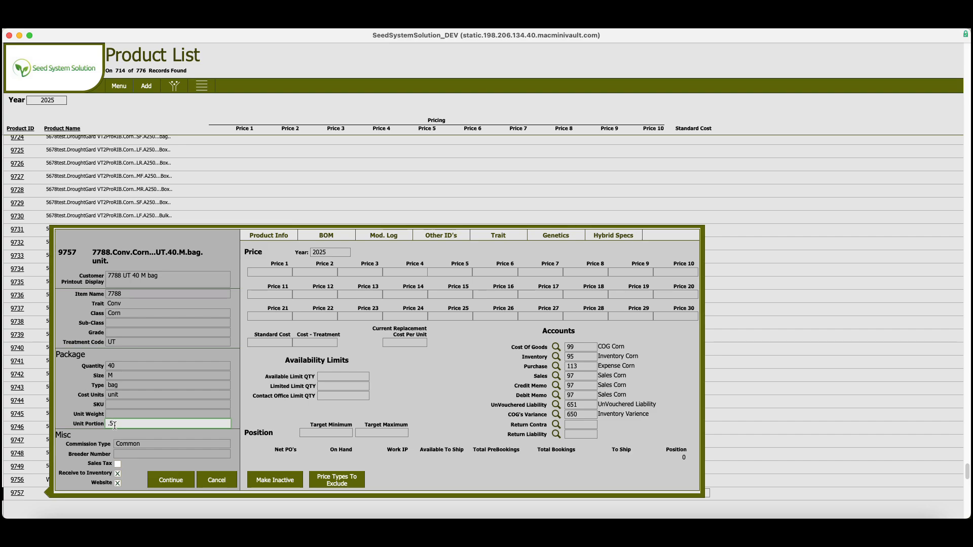
key(BackSpace)
text(50)
key(Return)
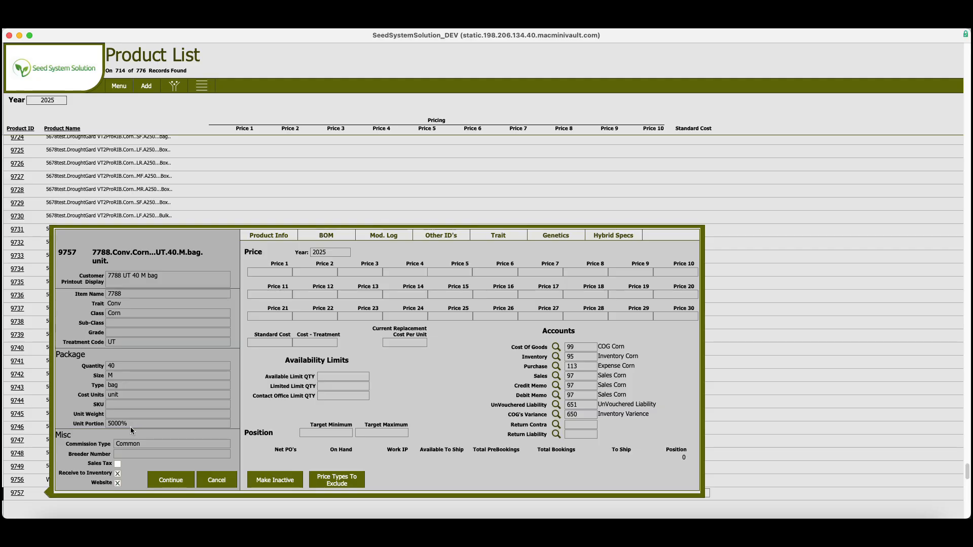
Replace the package's unit portion with .5.
click(129, 425)
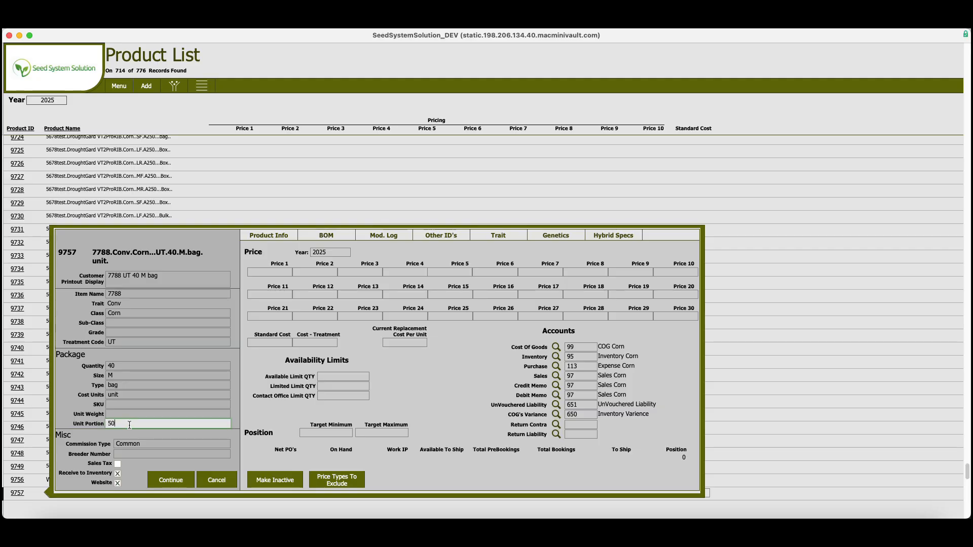
key(BackSpace)
key(BackSpace)
text(.5)
click(80, 421)
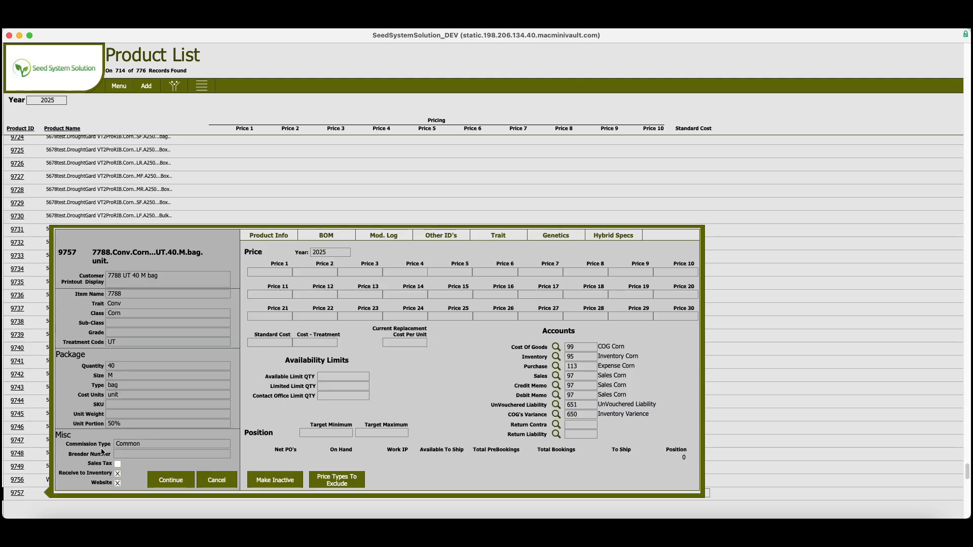
Review the commission type choices, keeping Common, and check the breeder number field, leaving it blank.
click(143, 445)
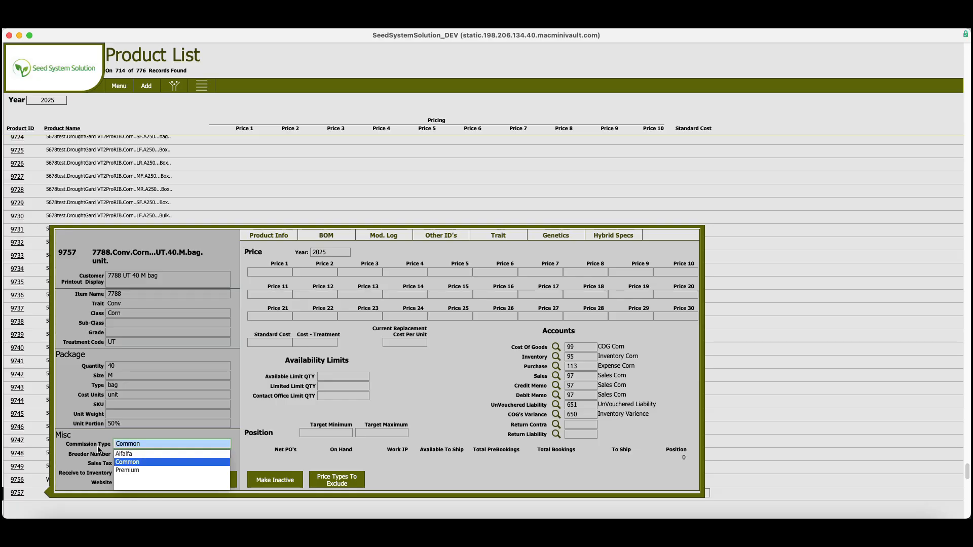
click(136, 449)
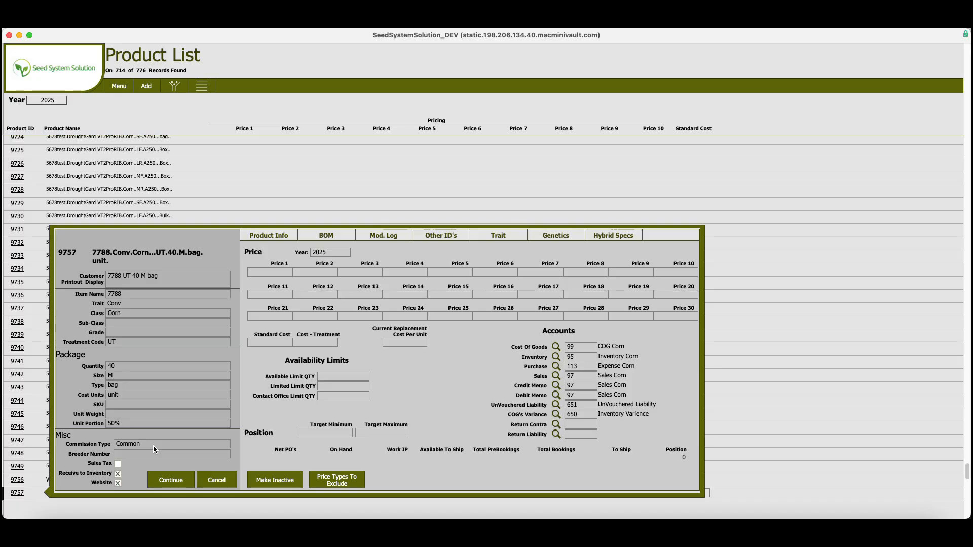
click(127, 455)
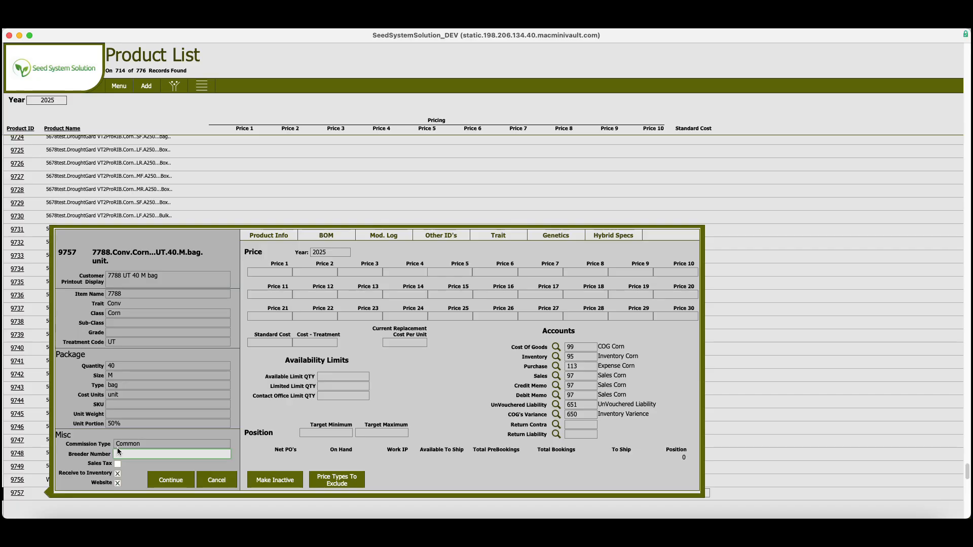
click(126, 461)
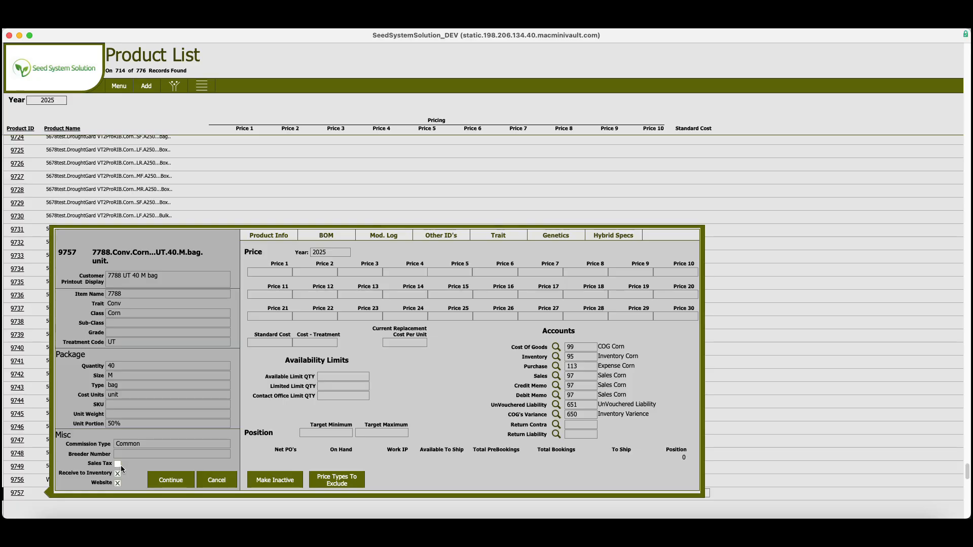
Toggle Sales Tax on and off again, and Receive to Inventory off and back on.
click(120, 466)
click(118, 465)
click(117, 473)
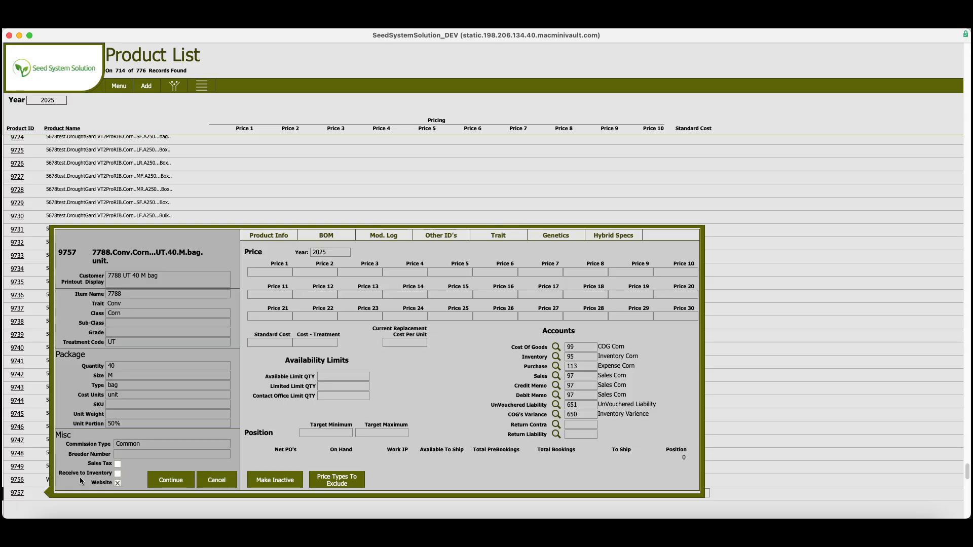
click(117, 474)
Check the Customer Printout Display field without changing it and save the new product.
click(162, 280)
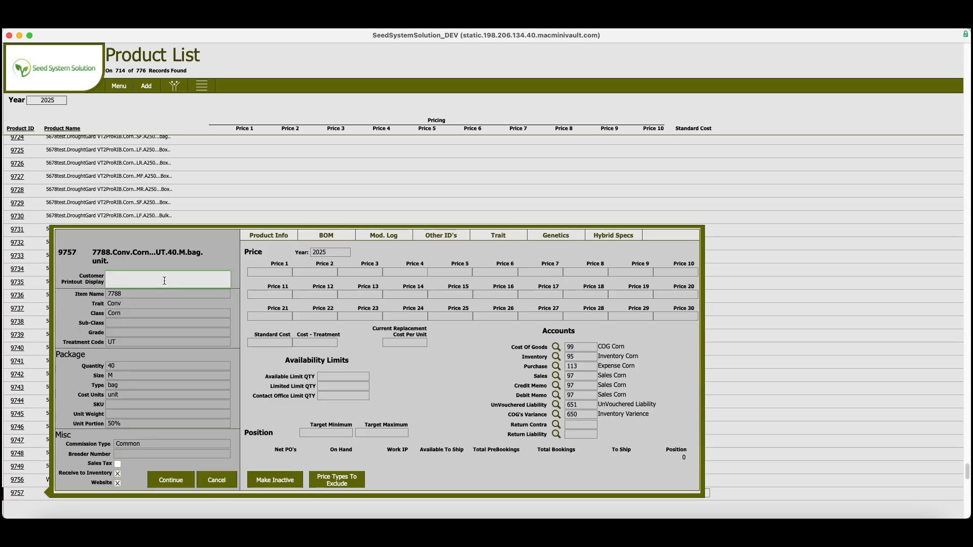
click(132, 257)
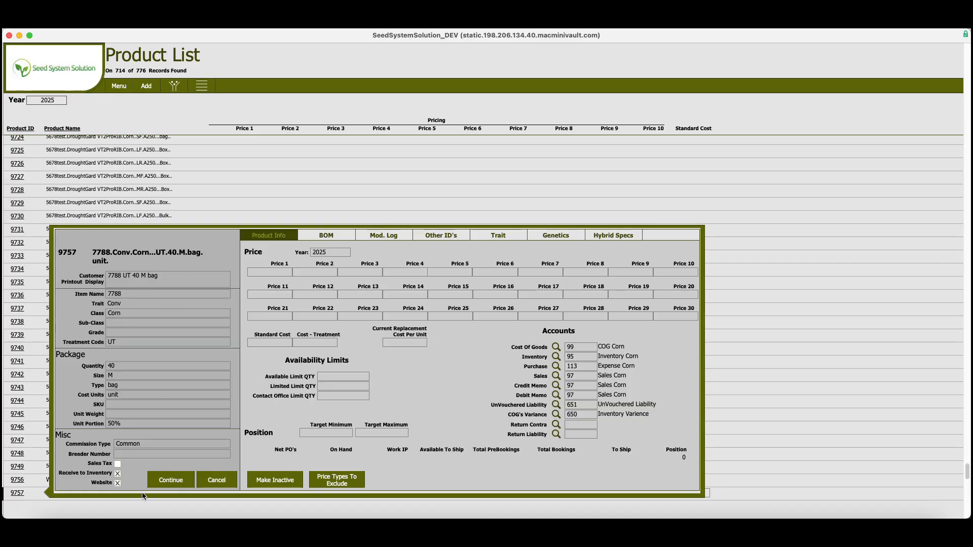
click(166, 484)
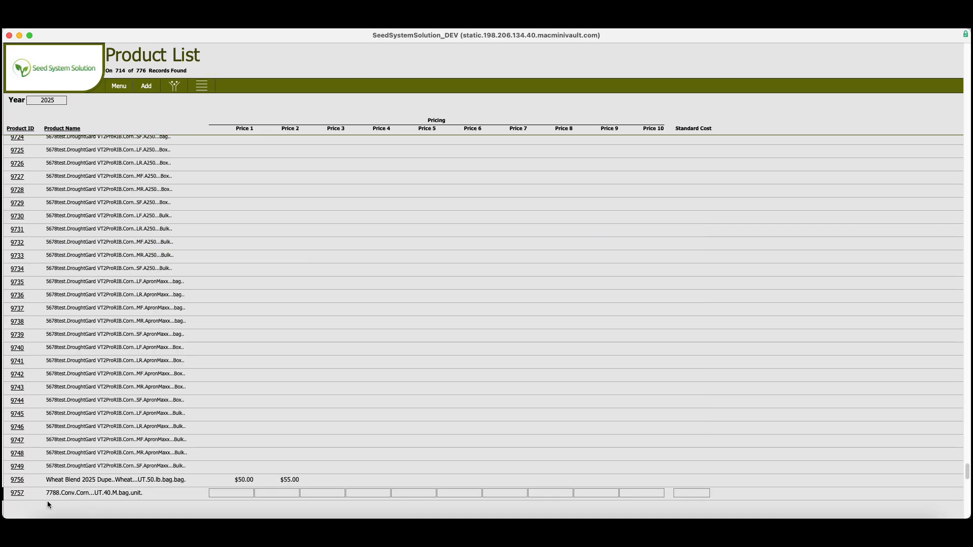
Reopen product 7788 and set its availability limits: available limit 100, limited limit 50 and contact office limit 25.
click(19, 495)
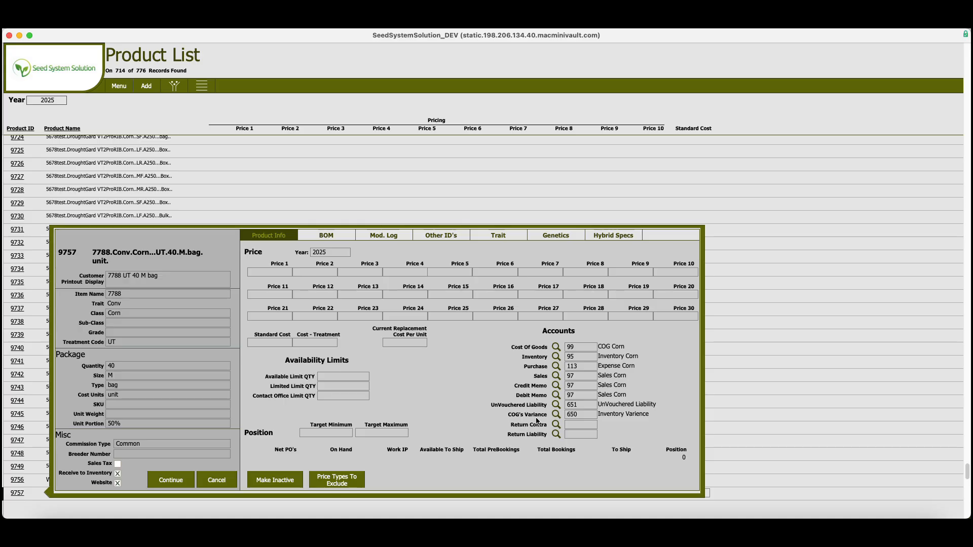
click(333, 376)
text(1000)
key(BackSpace)
click(356, 387)
text(50)
click(338, 396)
text(25)
click(406, 400)
Add the Black ProBox packaging item to the product's BOM as an automatic product addition, finding it with the search "pro".
click(343, 236)
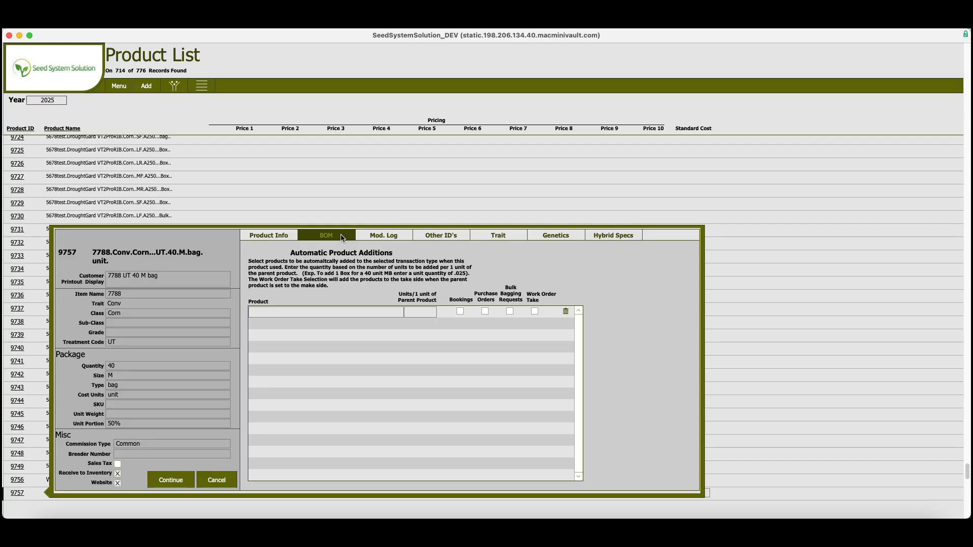
click(309, 312)
click(320, 312)
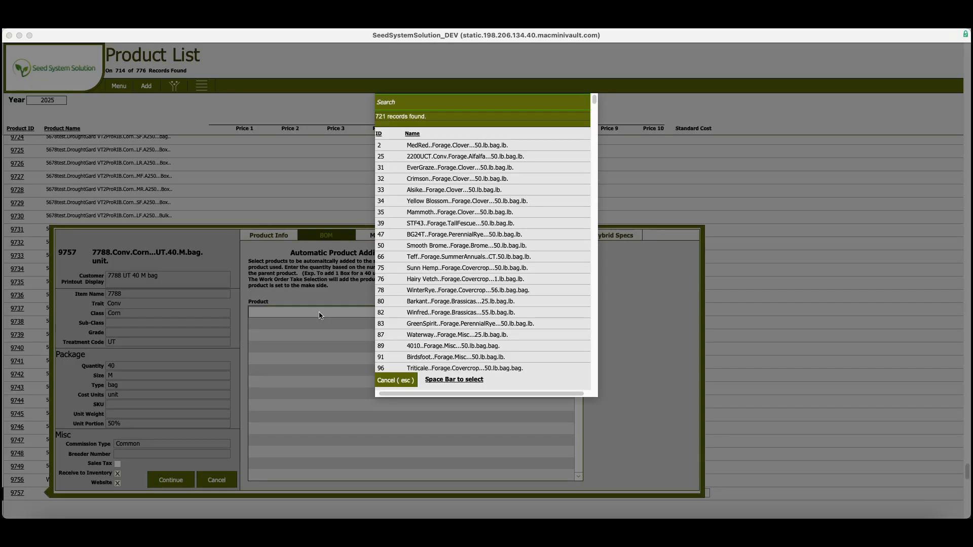
click(417, 102)
text(pro)
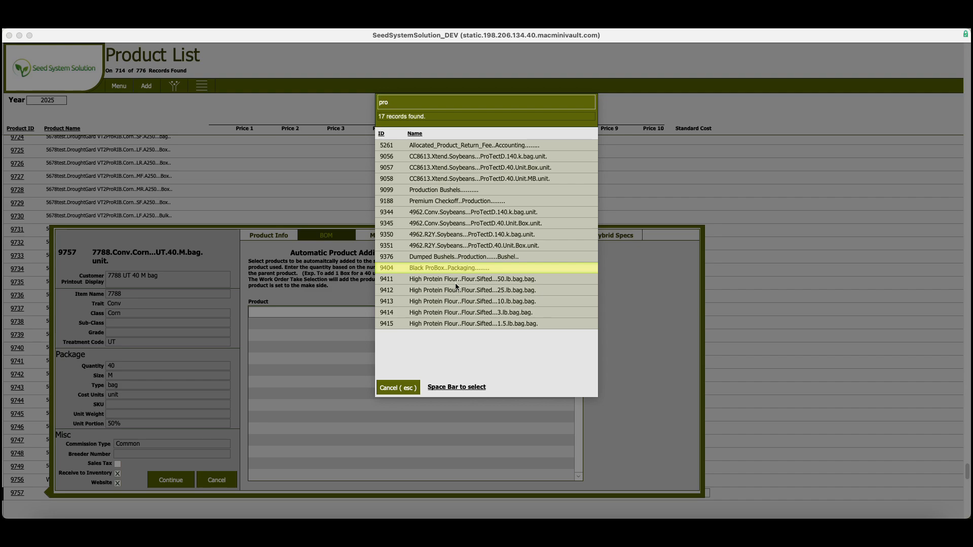
click(445, 269)
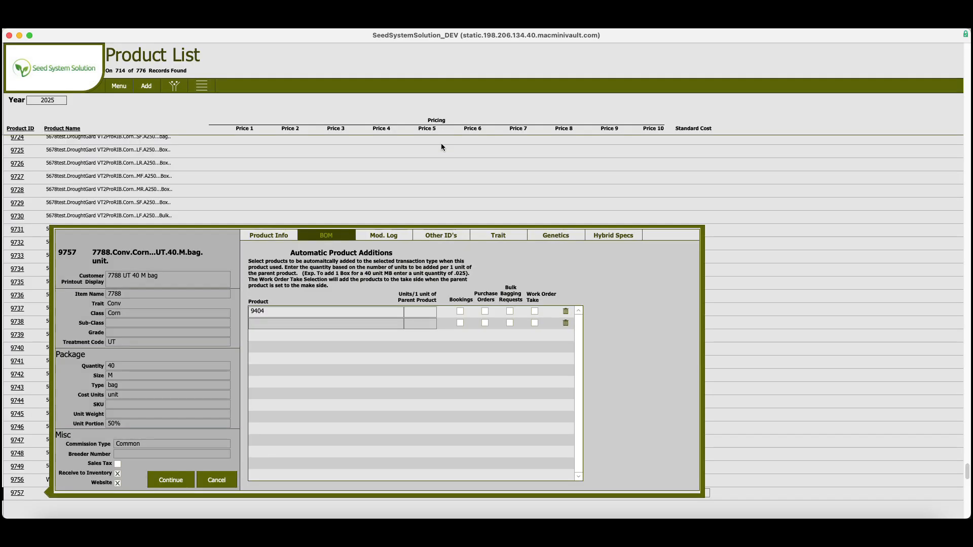
Set the Black ProBox quantity to .20 units per unit of parent product.
click(424, 313)
text(.20)
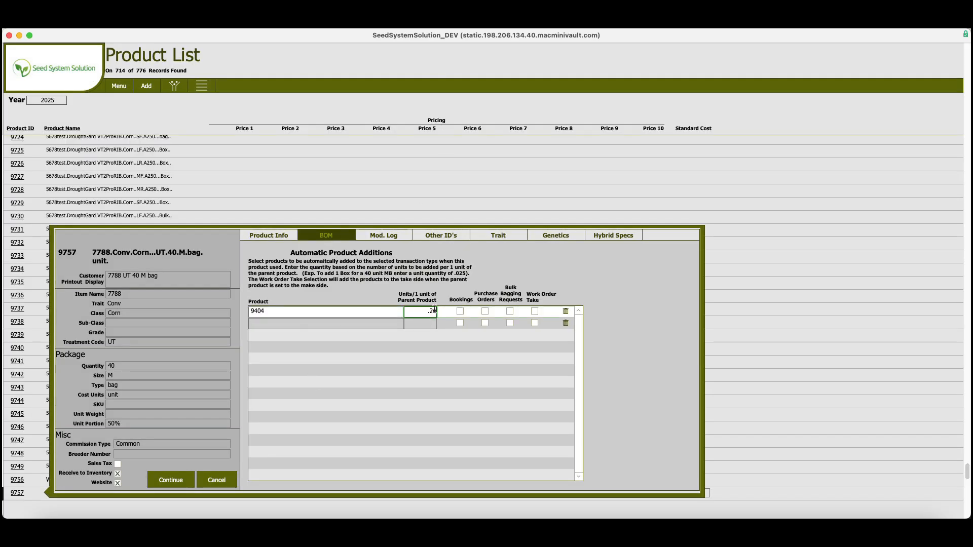
click(454, 296)
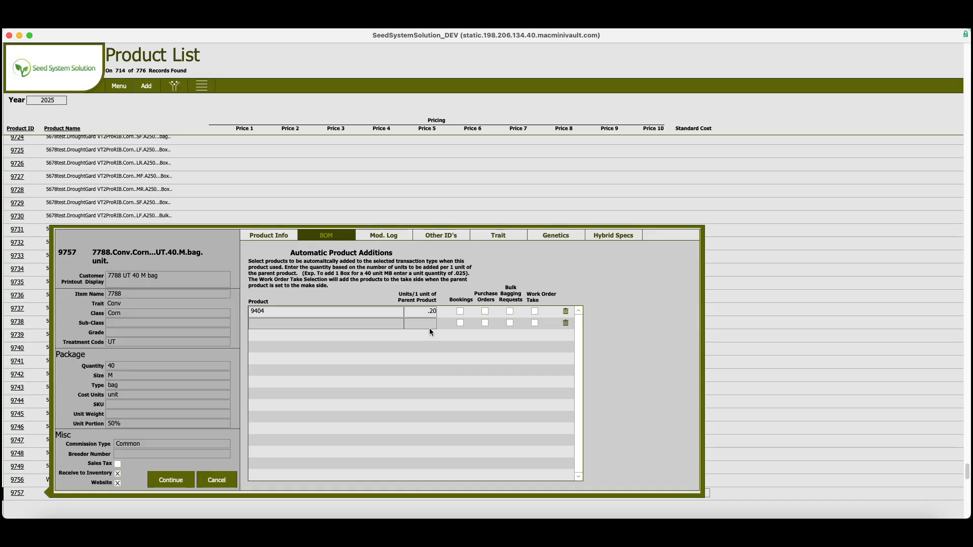
Examine the product's modification log, other parties' IDs, trait, genetics and hybrid specs, and close its record.
click(395, 239)
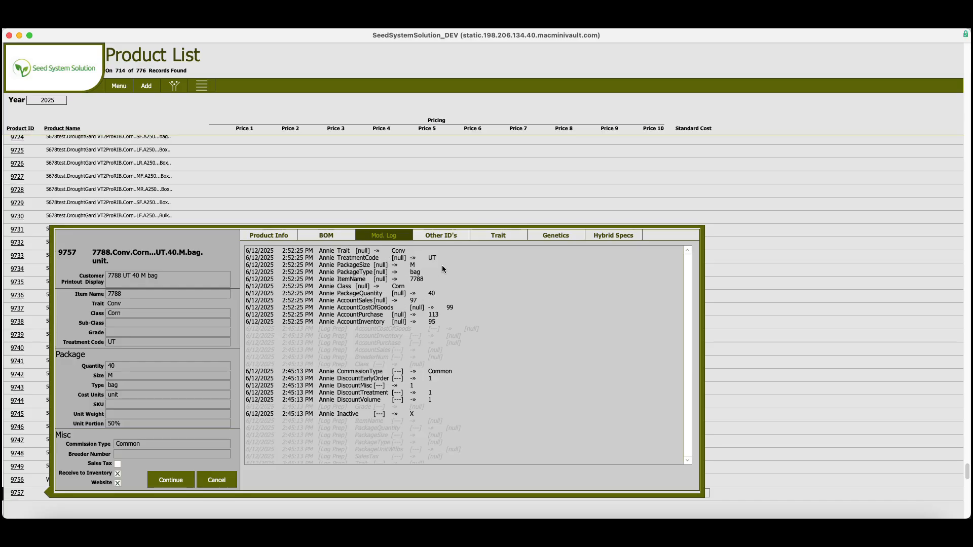
click(445, 238)
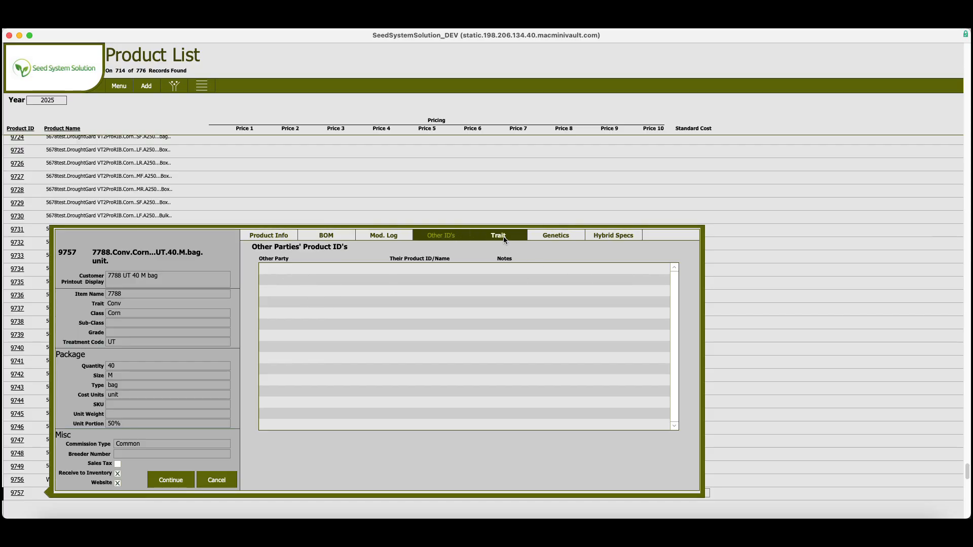
click(478, 234)
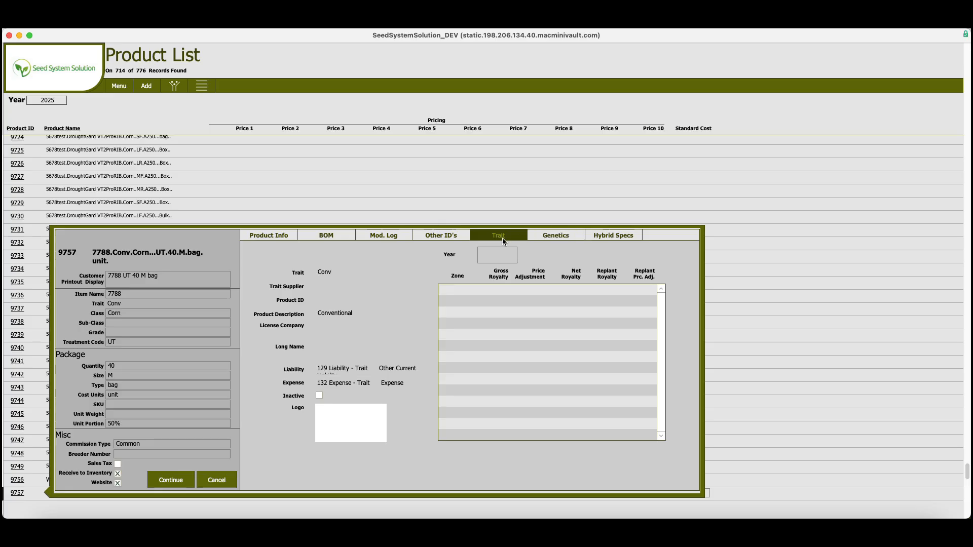
click(555, 236)
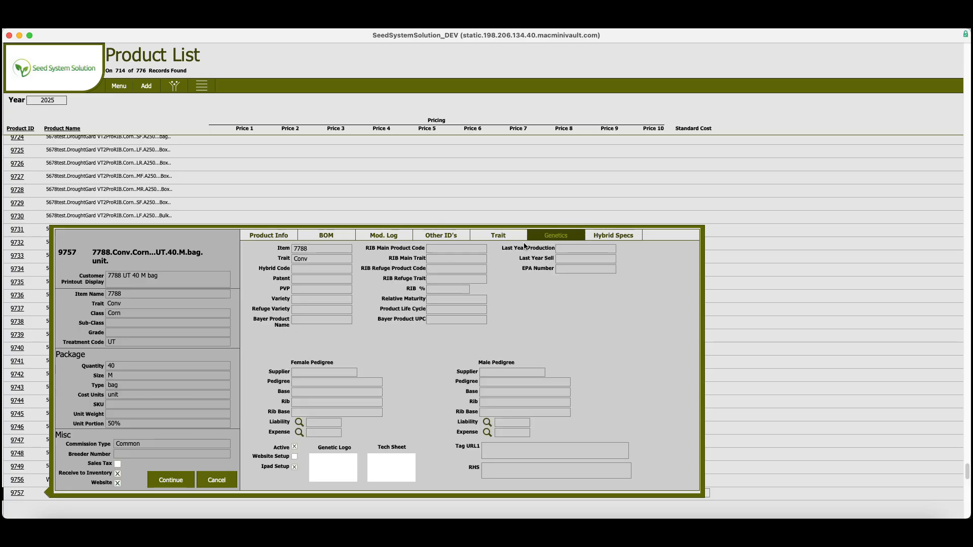
click(503, 237)
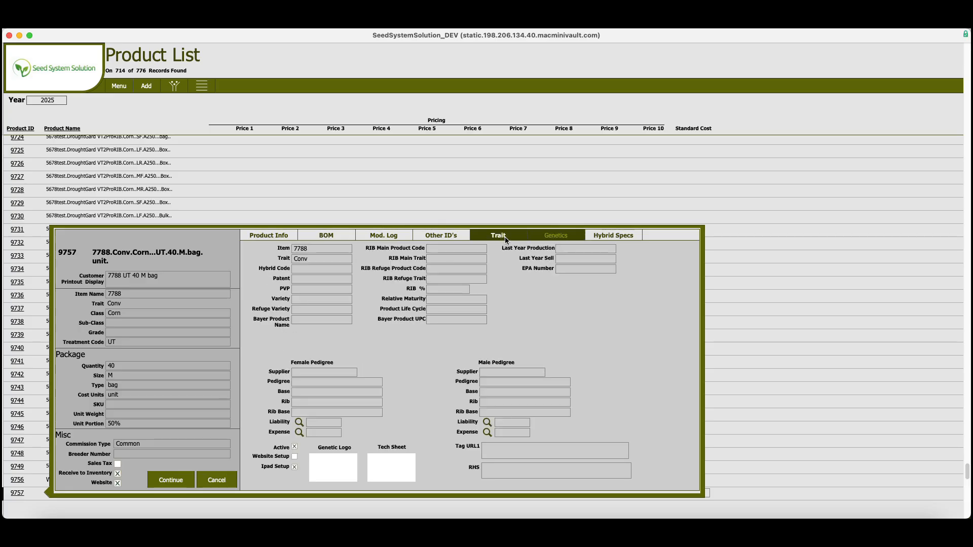
click(556, 236)
click(613, 237)
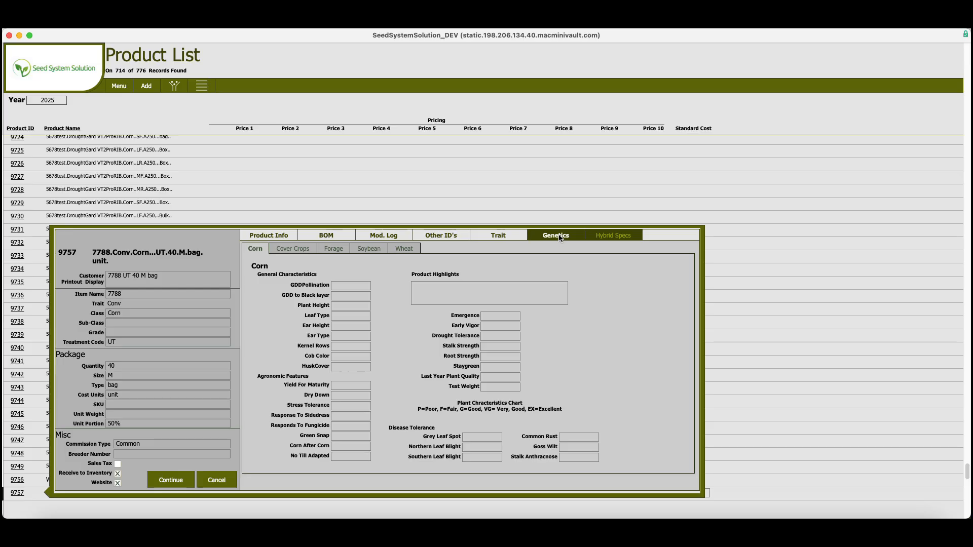
click(560, 237)
click(613, 235)
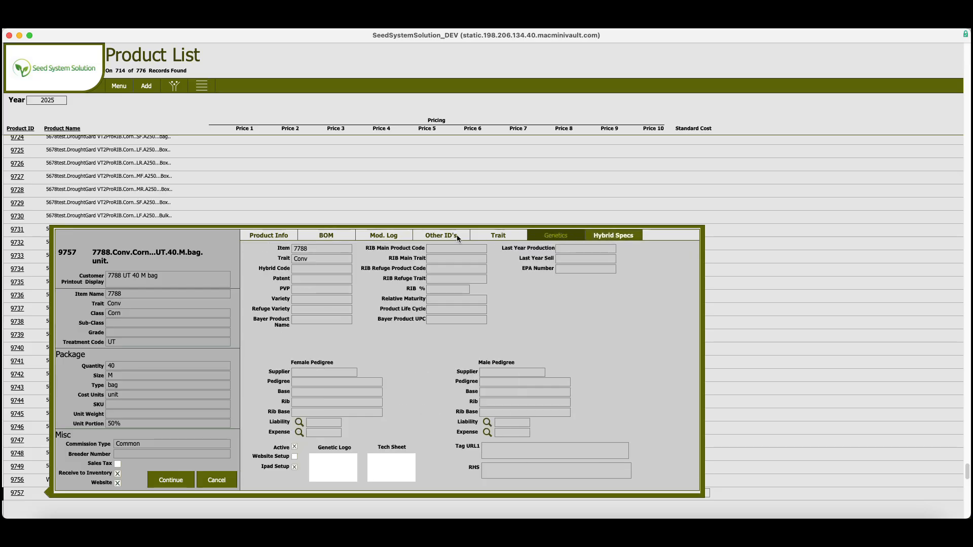
click(268, 236)
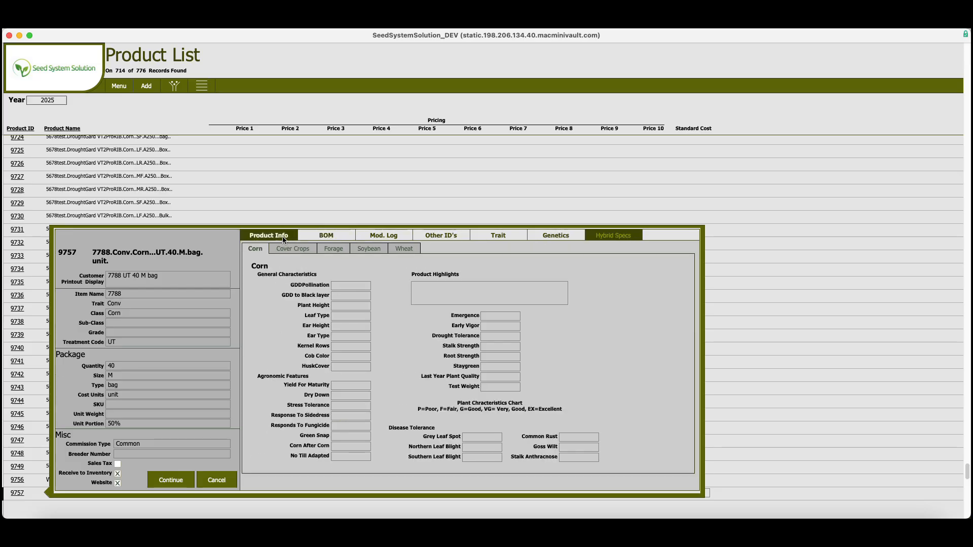
click(177, 482)
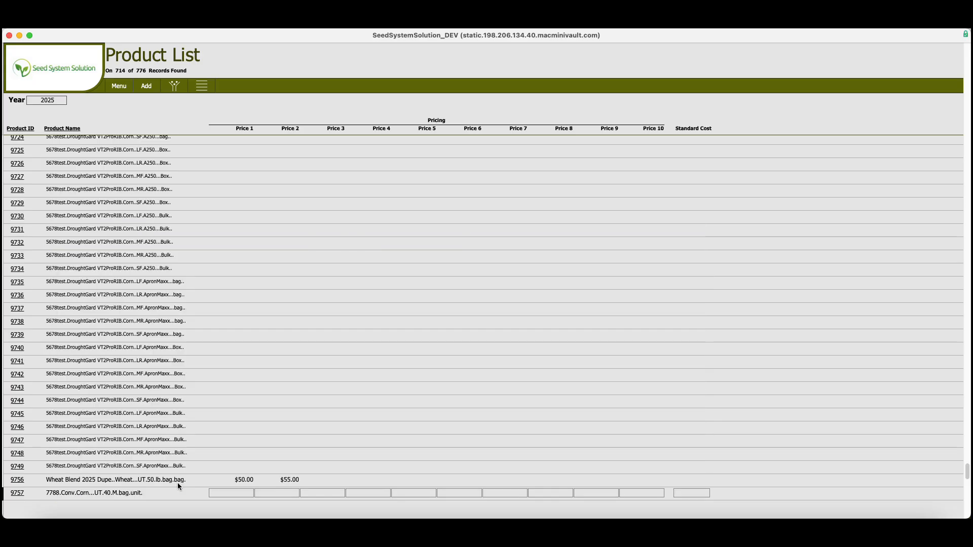
Examine the actions offered for the product list, such as Duplicate, Product Wizard and Export Pricing.
click(201, 85)
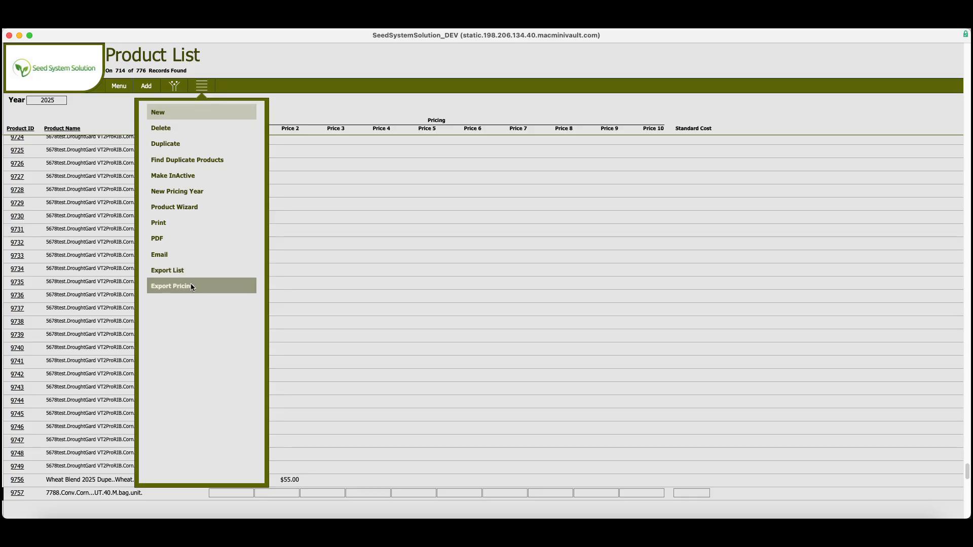
click(327, 105)
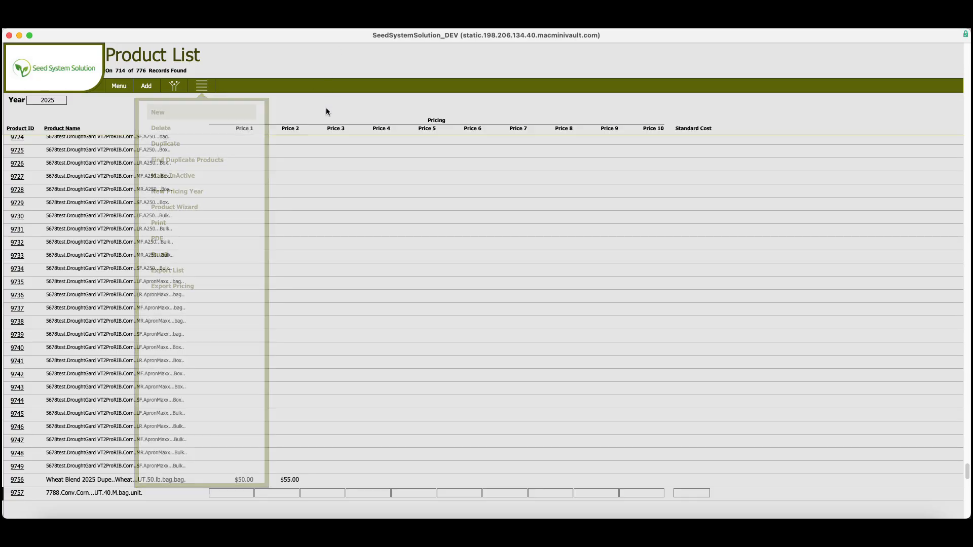